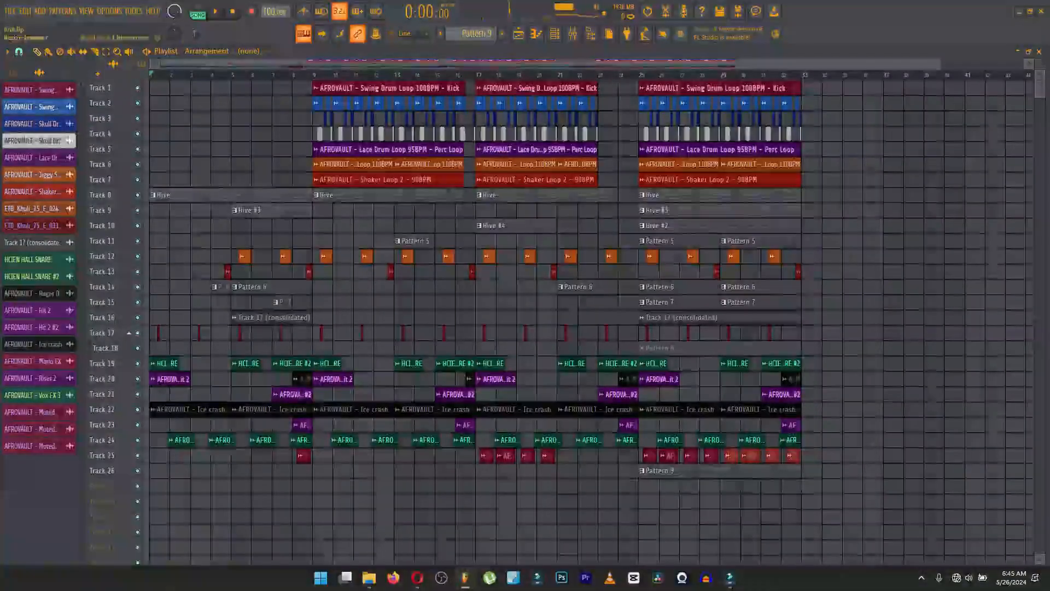
Step: Select bars 1 to 8 across the playlist and play that intro section
scroll(591, 322, up, 2)
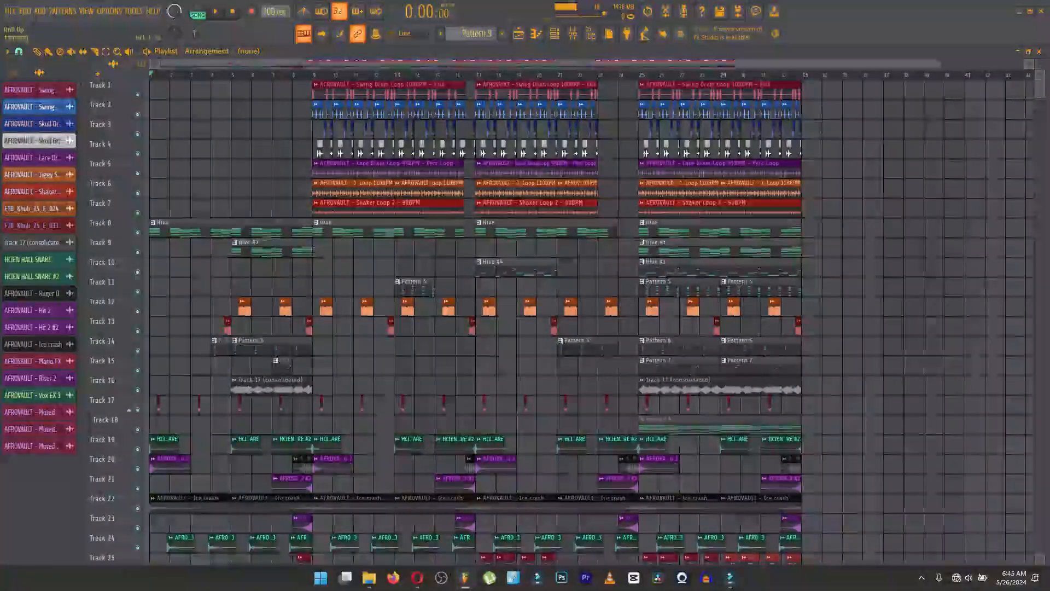
drag(314, 75, 151, 75)
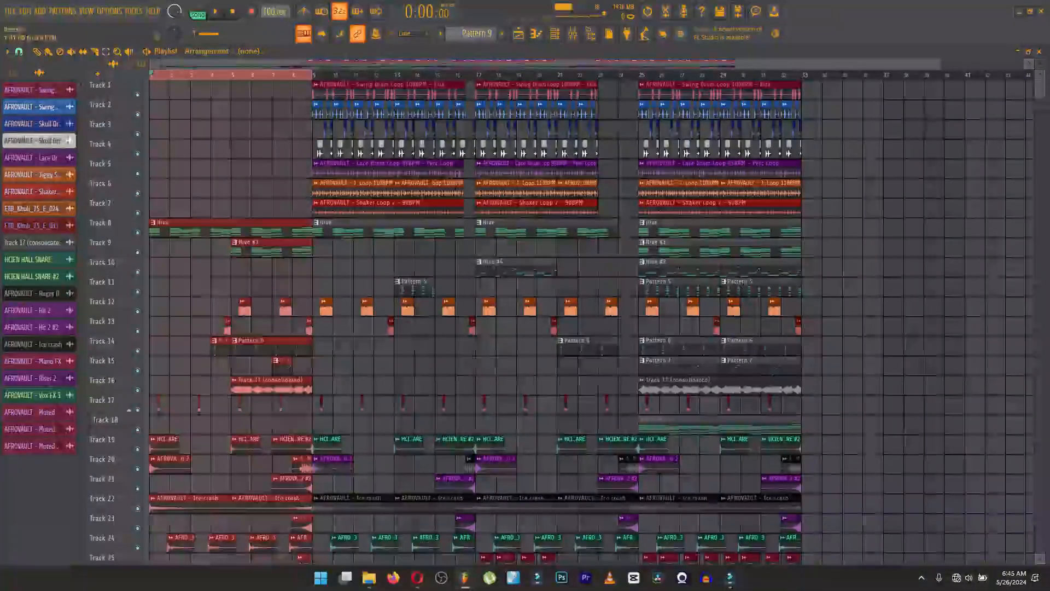
scroll(590, 323, down, 2)
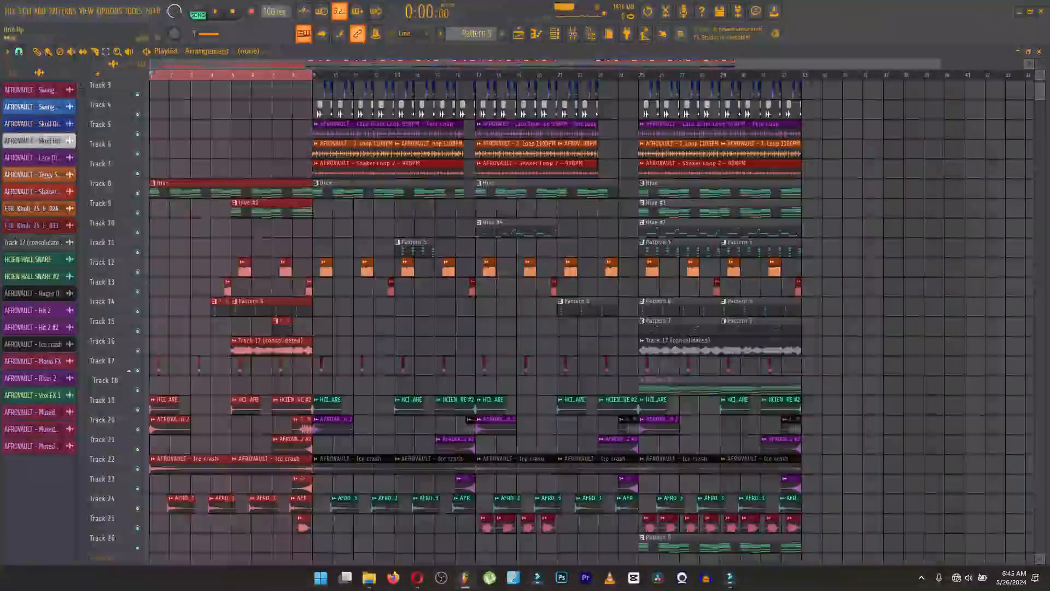
key(space)
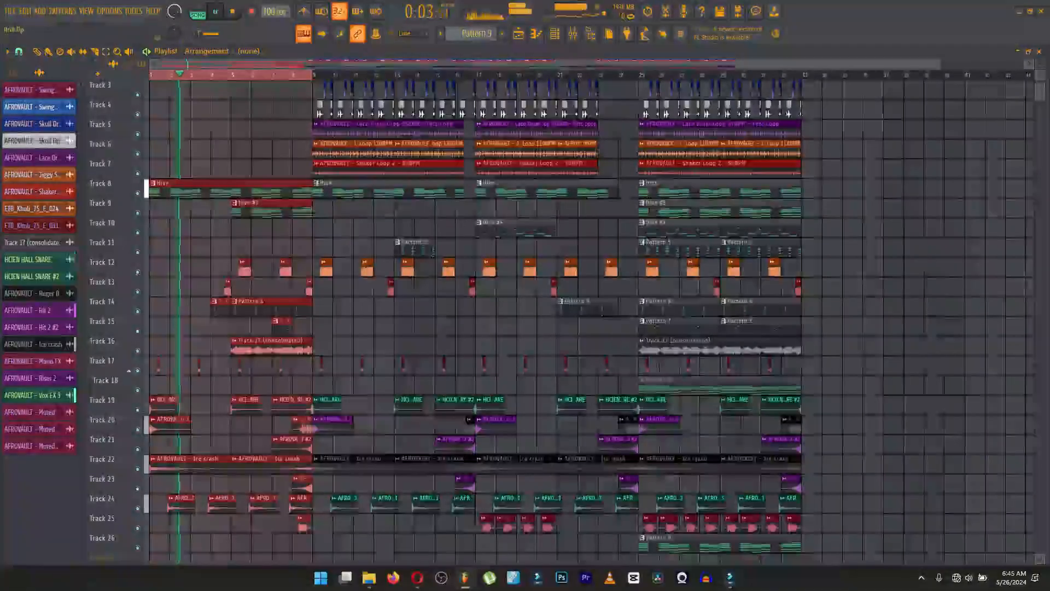
scroll(590, 324, up, 3)
scroll(590, 324, up, 3)
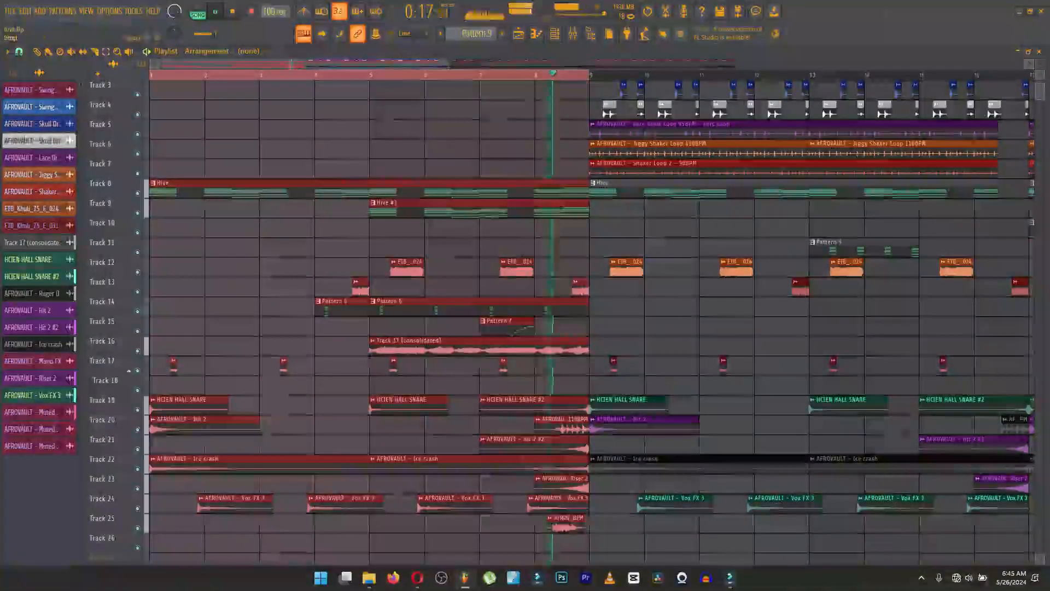
key(space)
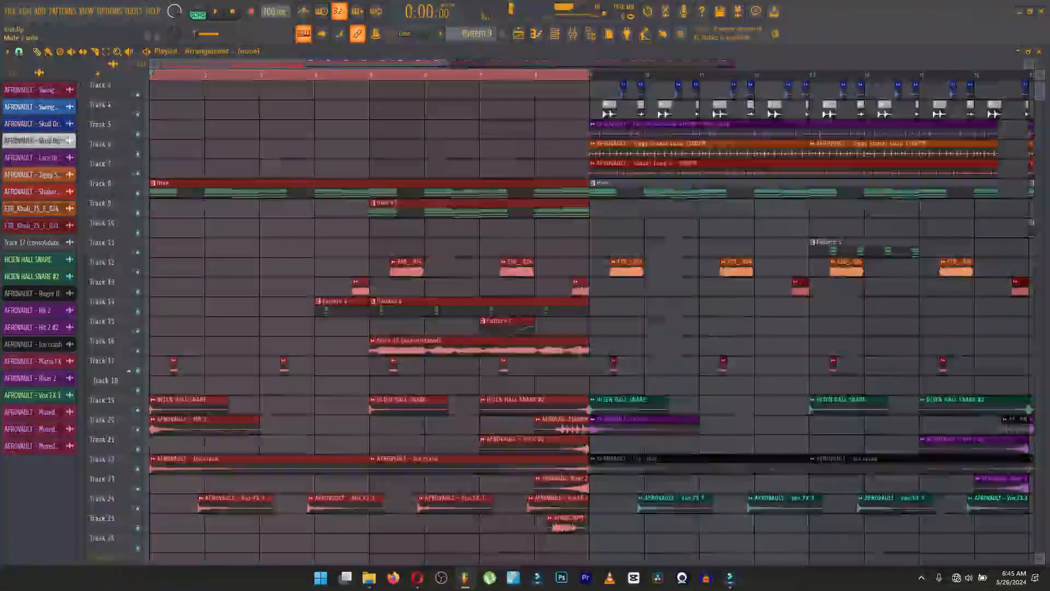
Step: Solo Track 8 and play the Hive pattern with its chord notes open in the piano roll
right_click(137, 193)
click(157, 192)
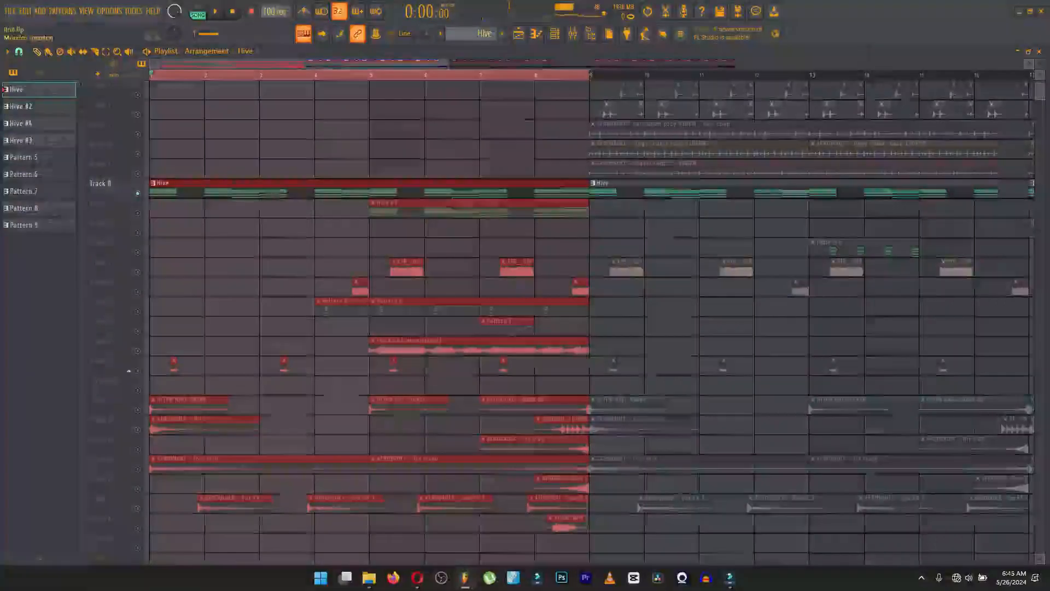
click(556, 34)
key(space)
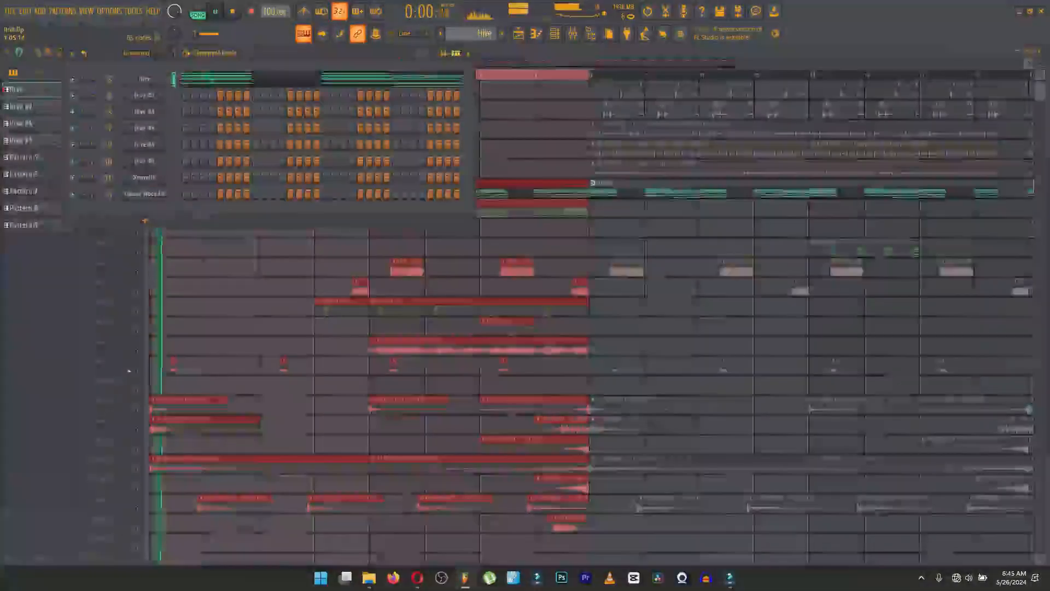
click(221, 77)
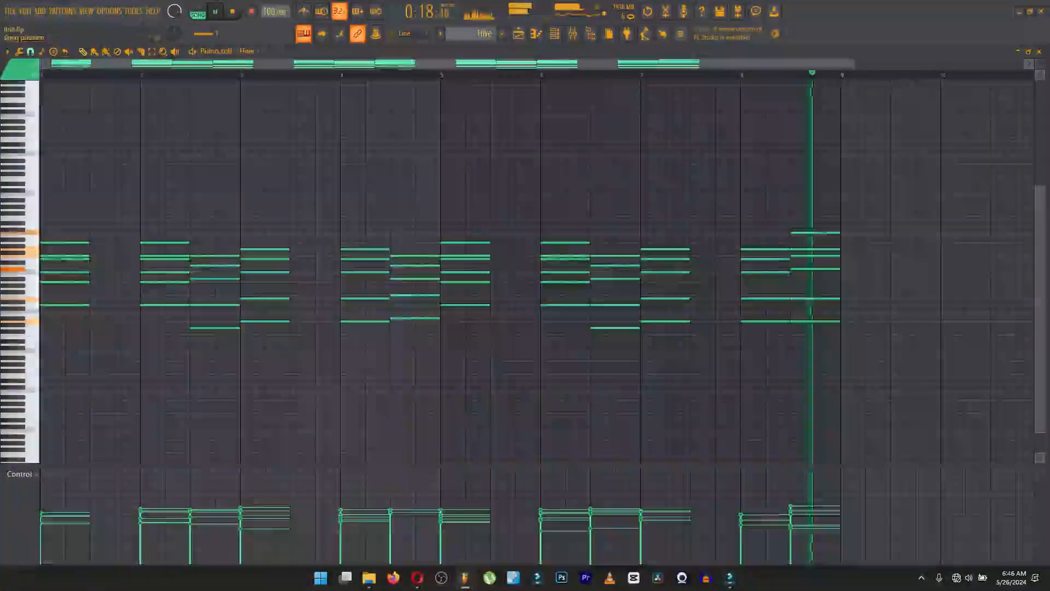
key(space)
key(Escape)
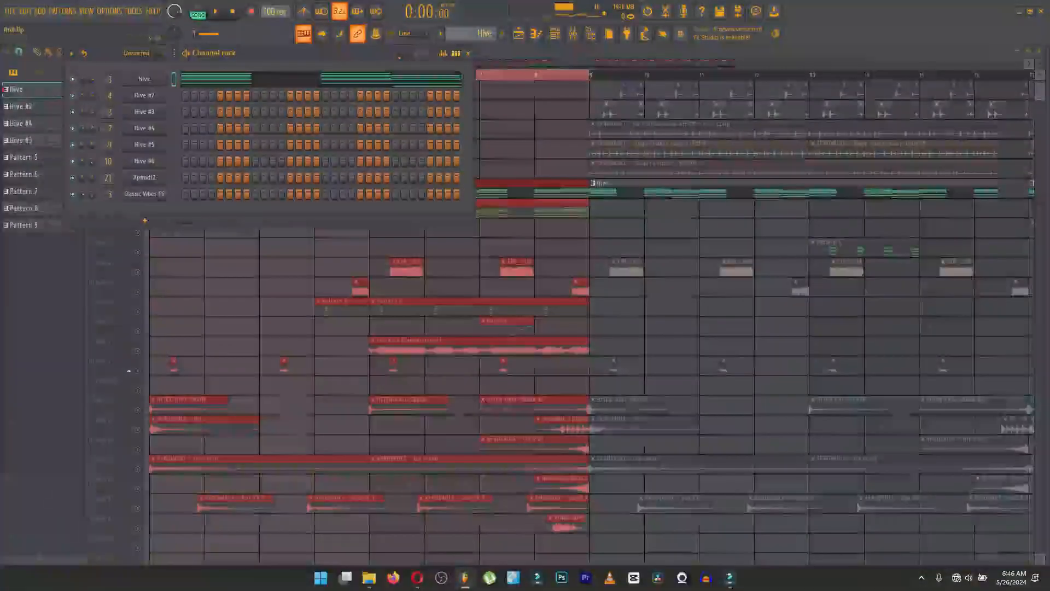
Step: Examine the LABS insert in the mixer, viewing its ValhallaSupermassive and Multiband Delay effects
key(F9)
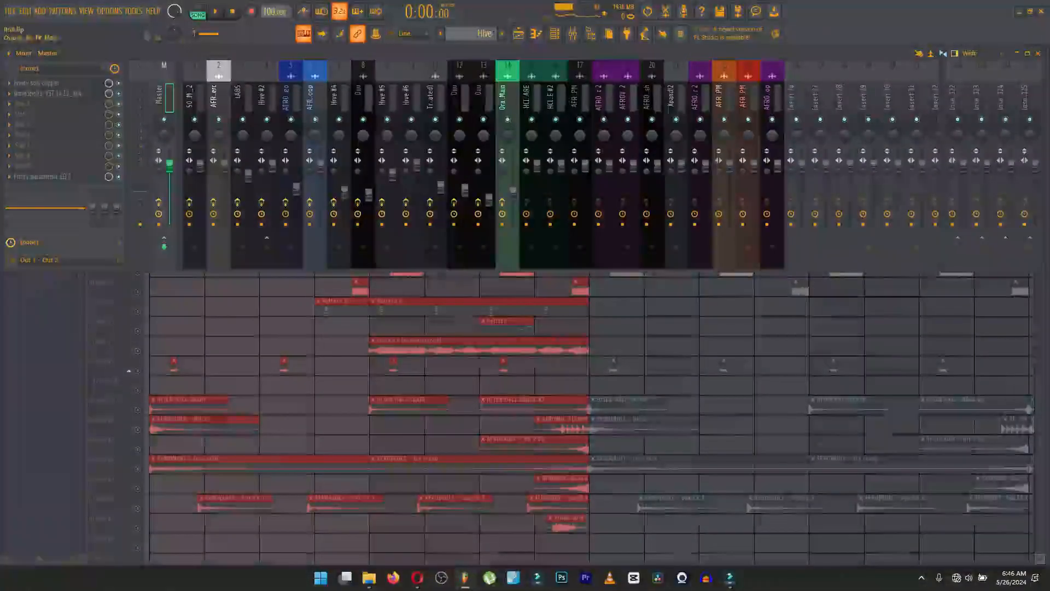
click(555, 34)
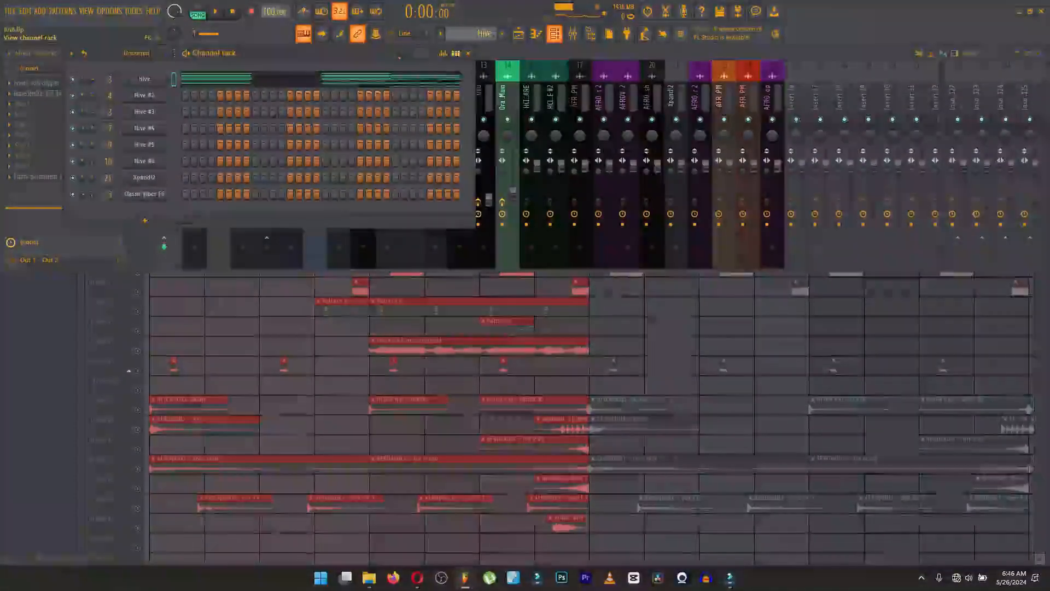
click(555, 34)
click(240, 97)
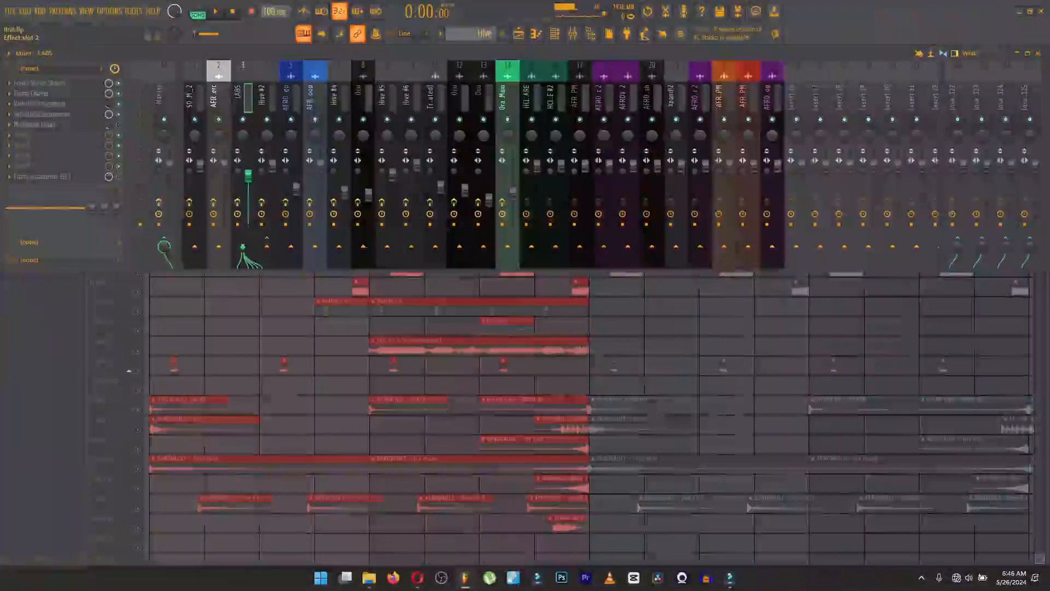
click(38, 103)
click(38, 103)
click(41, 114)
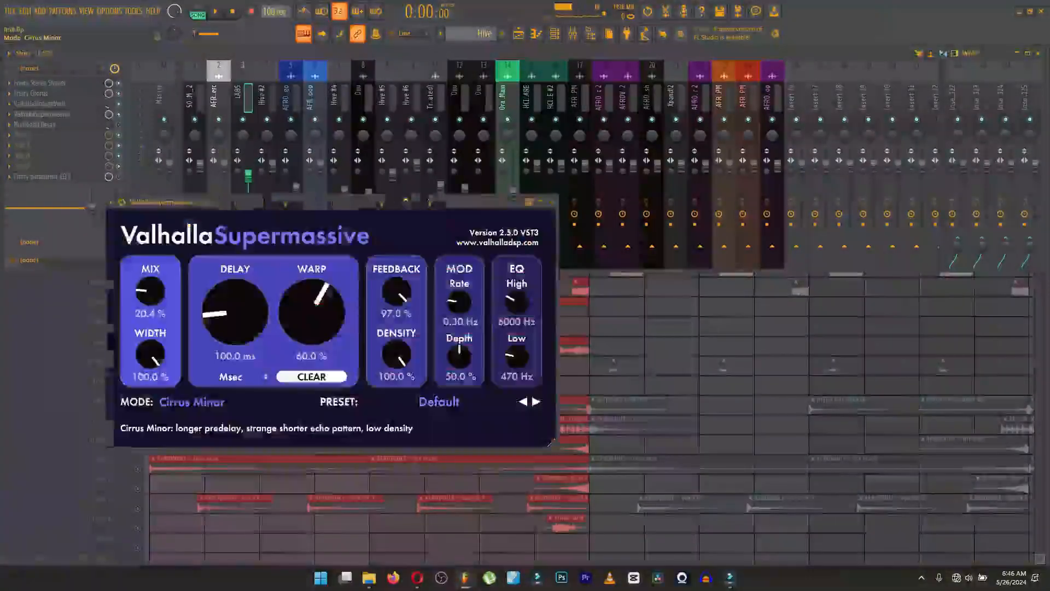
click(41, 114)
click(35, 124)
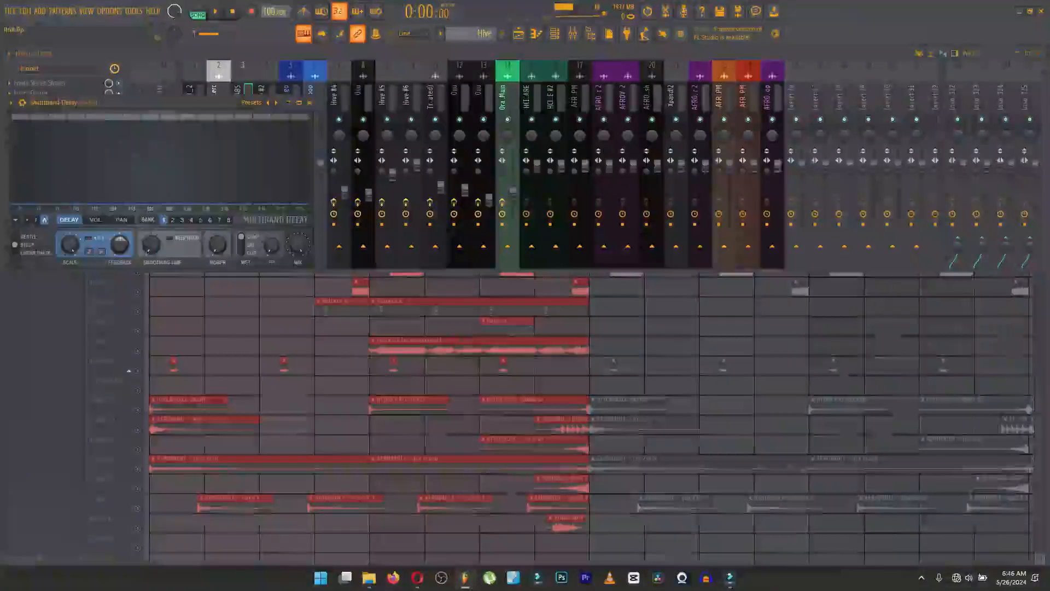
key(Escape)
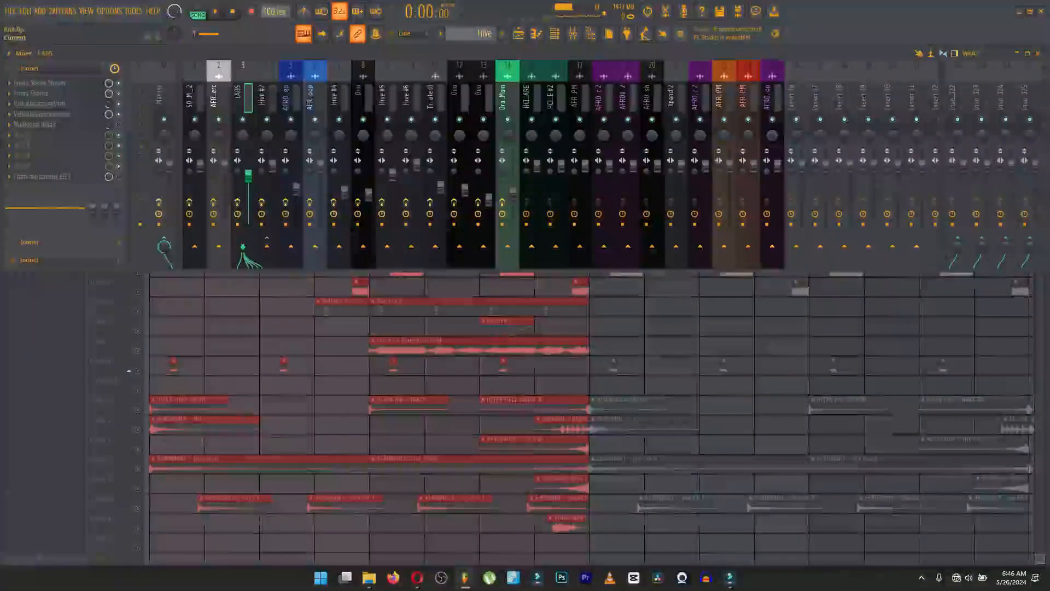
Step: In the LABS insert's Fruity Parametric EQ 2, lower the high-pass cutoff and move the low-pass band to the top of the spectrum
click(43, 177)
click(43, 177)
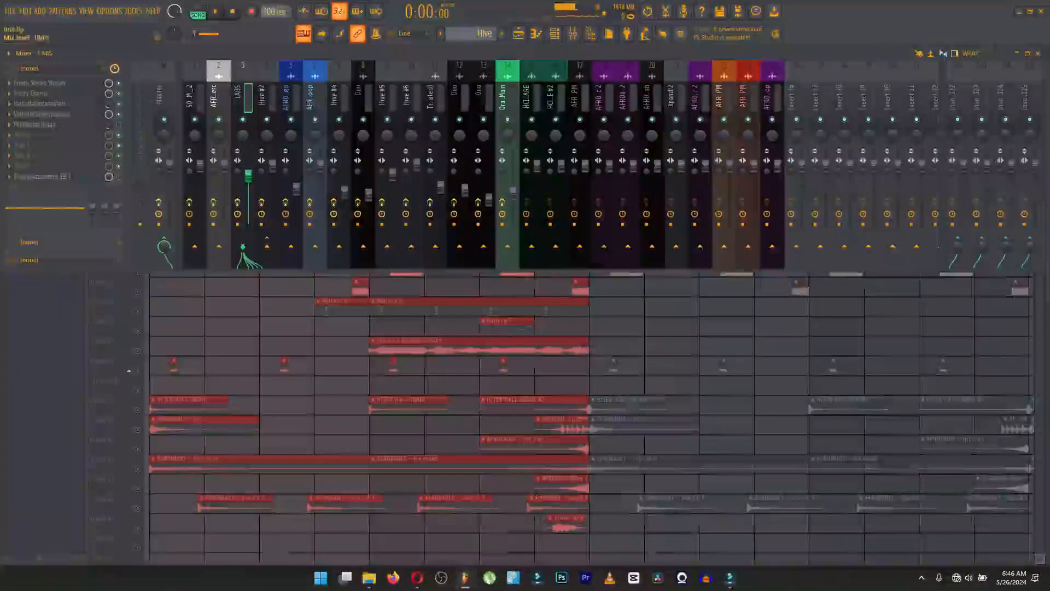
click(43, 177)
drag(156, 267, 136, 267)
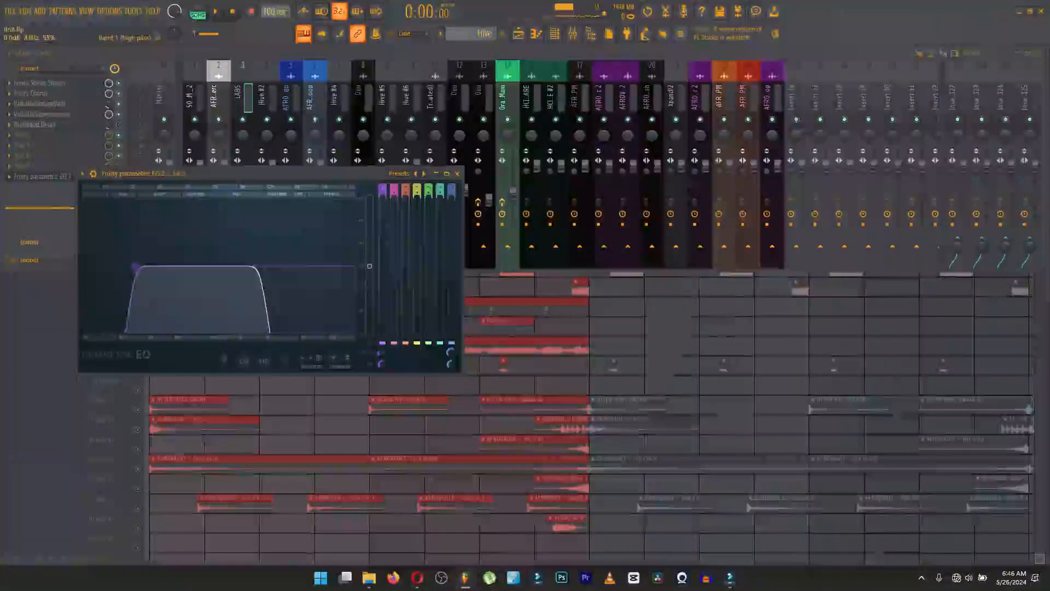
drag(261, 267, 355, 266)
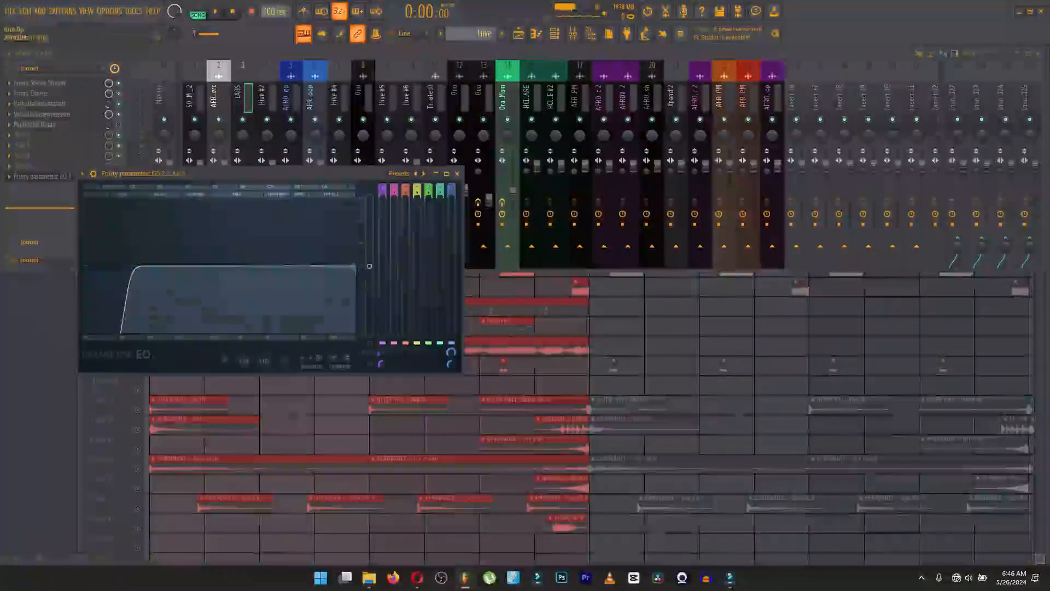
Step: Raise the EQ's high-pass cutoff during playback to trim the low end, then close the EQ and mixer
key(space)
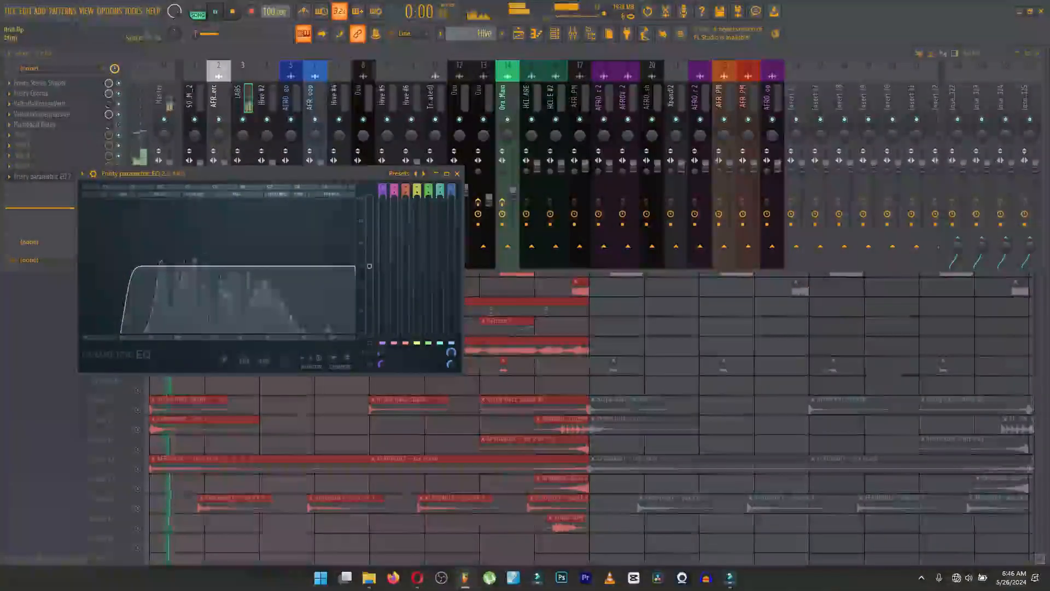
drag(146, 267, 157, 266)
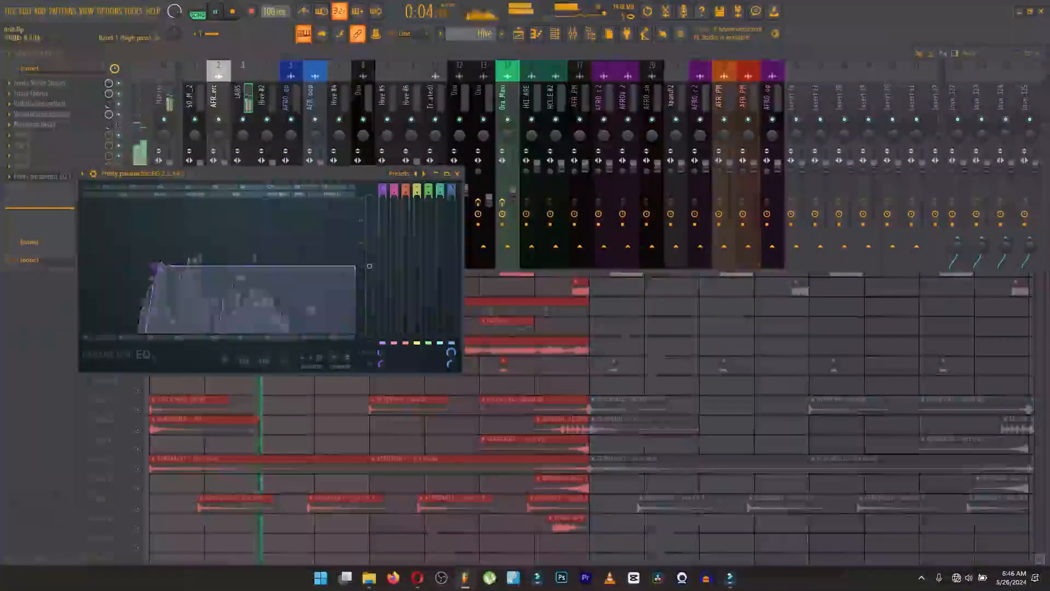
key(space)
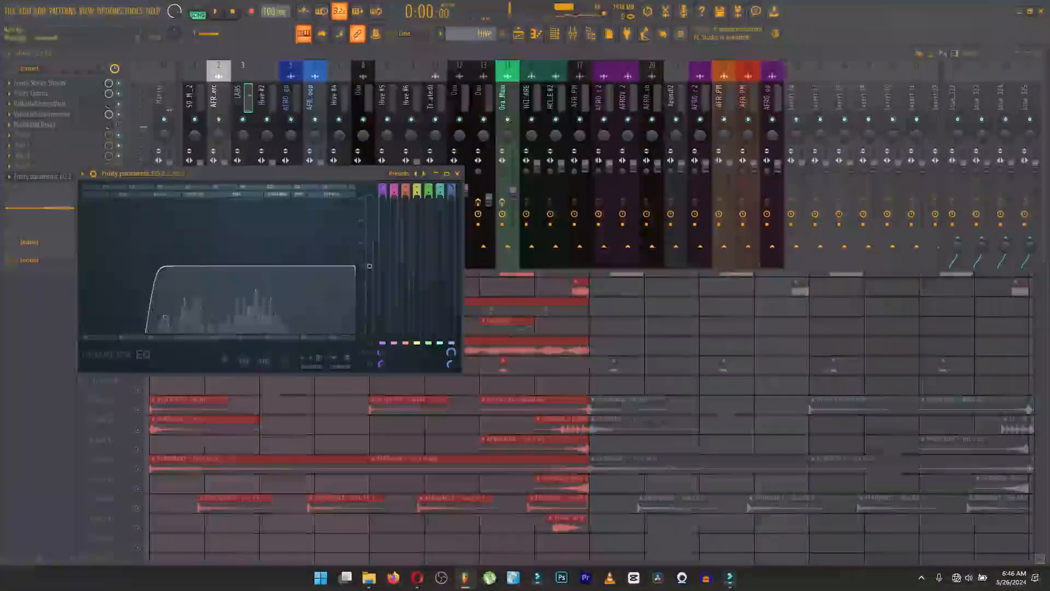
key(Escape)
key(Escape)
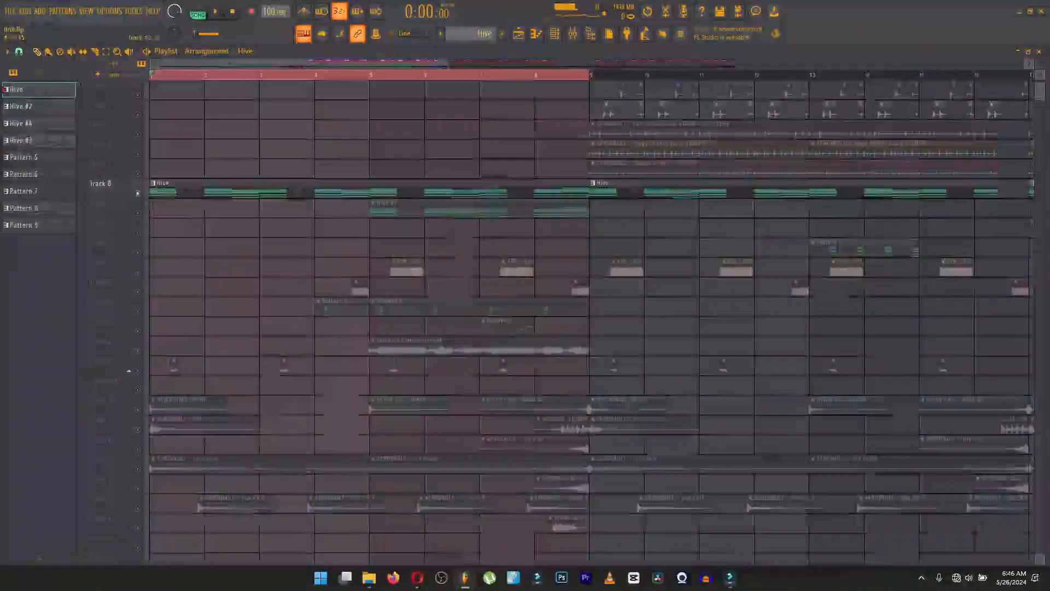
Step: Select the Hive #3 pattern clip on Track 9, set the playhead at bar 5 and view the pattern's channel
click(389, 210)
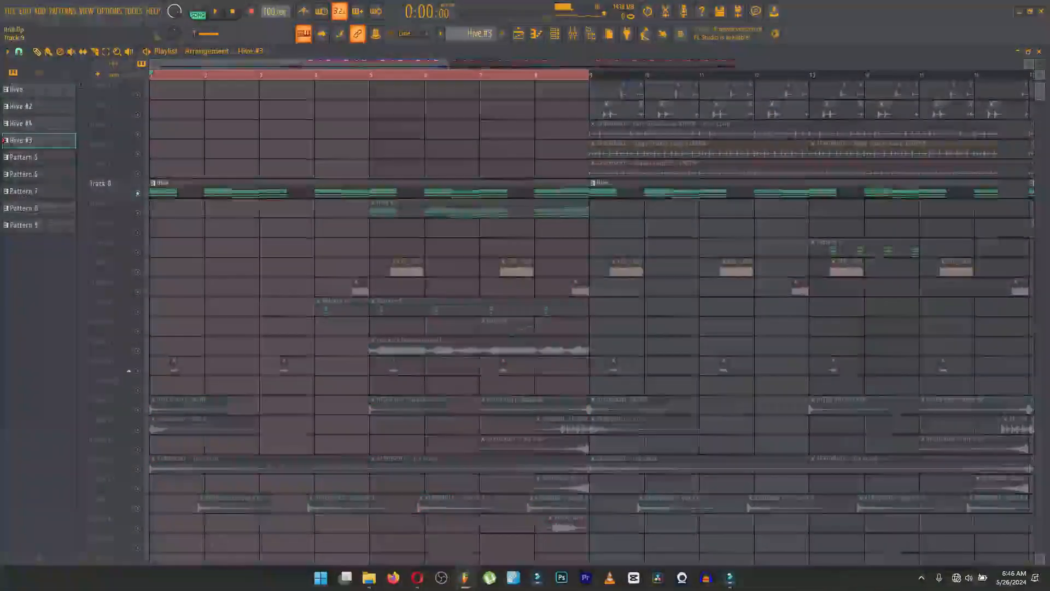
click(372, 74)
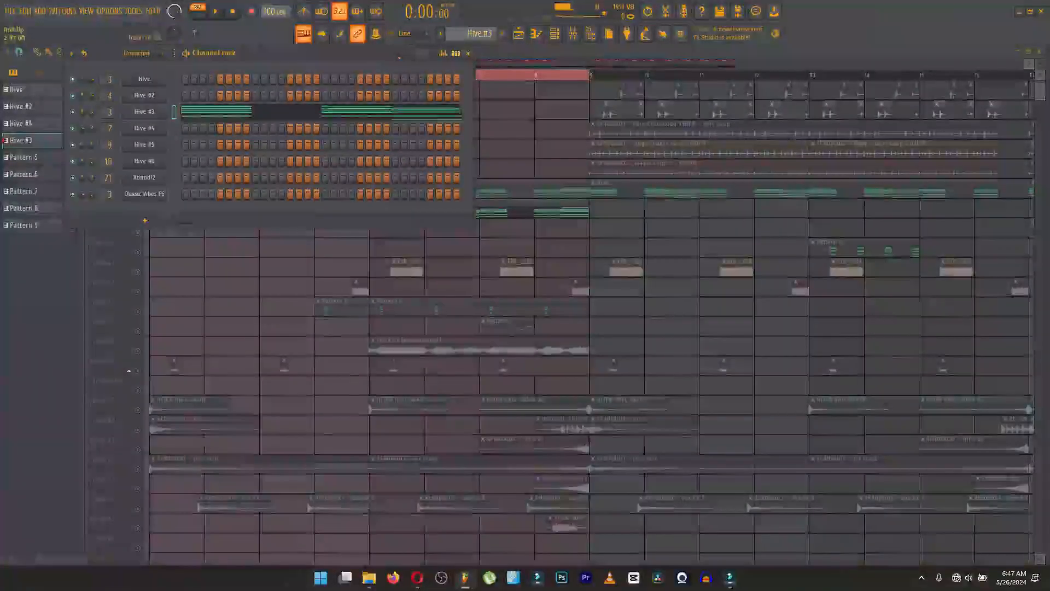
key(F6)
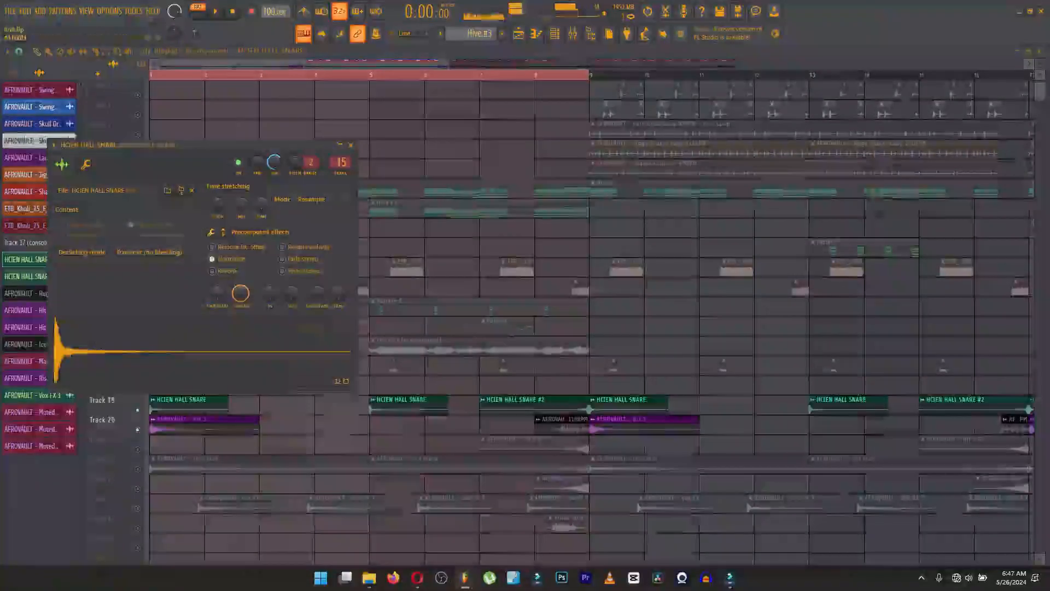
Step: View the sample settings of the AFROVAULT - Hit 2 clip and the Ice crash clip
key(Escape)
double_click(189, 420)
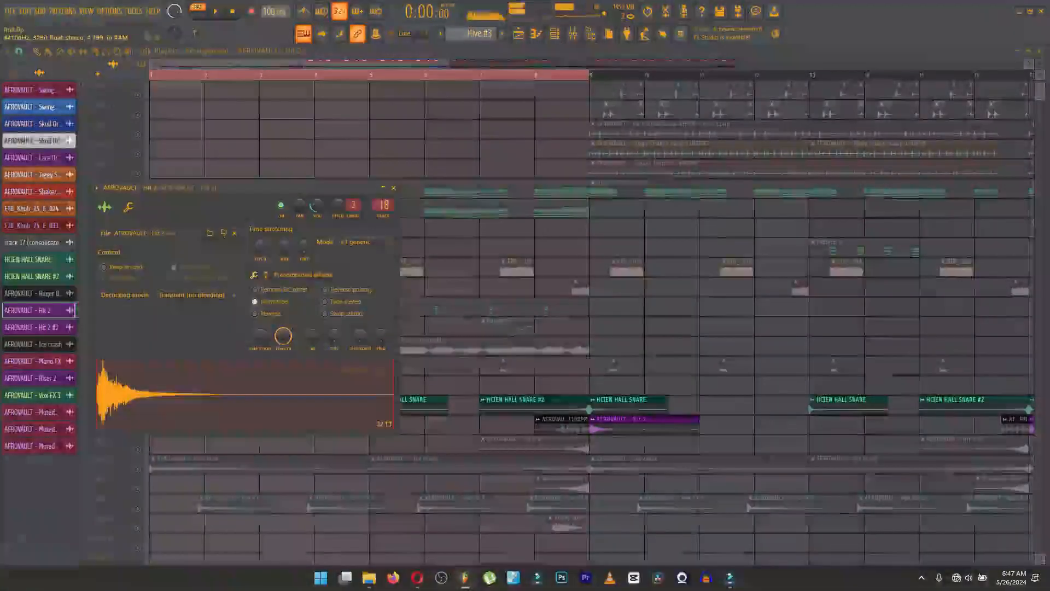
key(Escape)
double_click(189, 460)
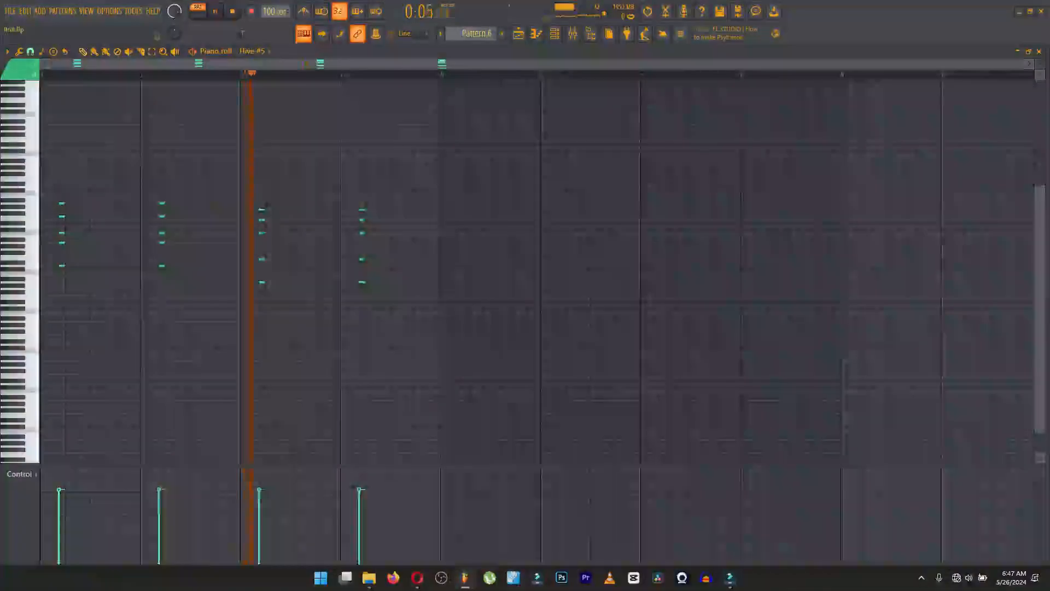
Step: Open the Hive #5 synth used in Pattern 6 and locate its XS Chiffy Tops preset in the Poly Leads list
scroll(263, 241, up, 3)
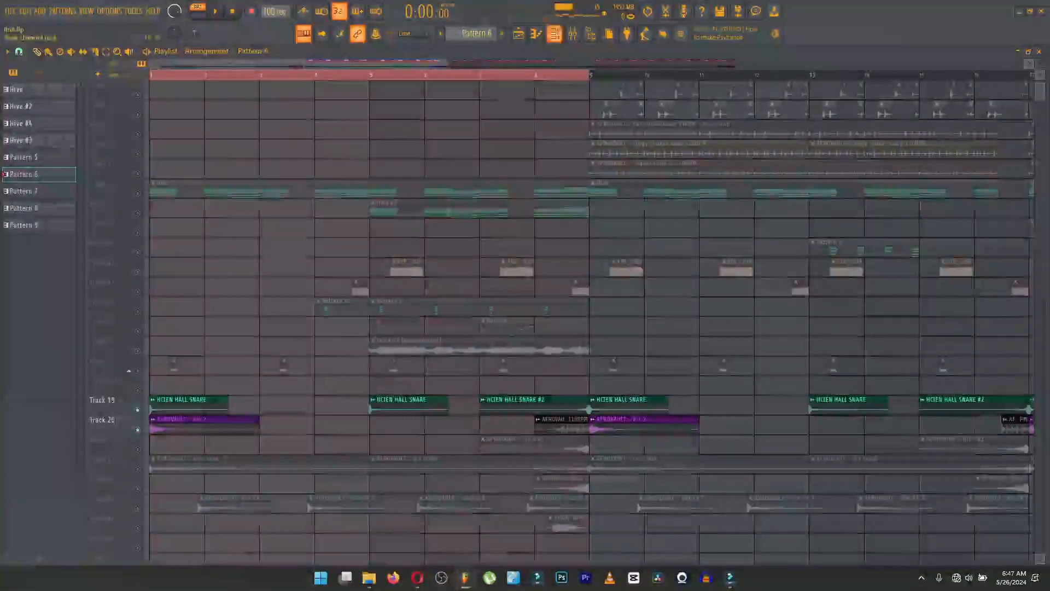
click(554, 34)
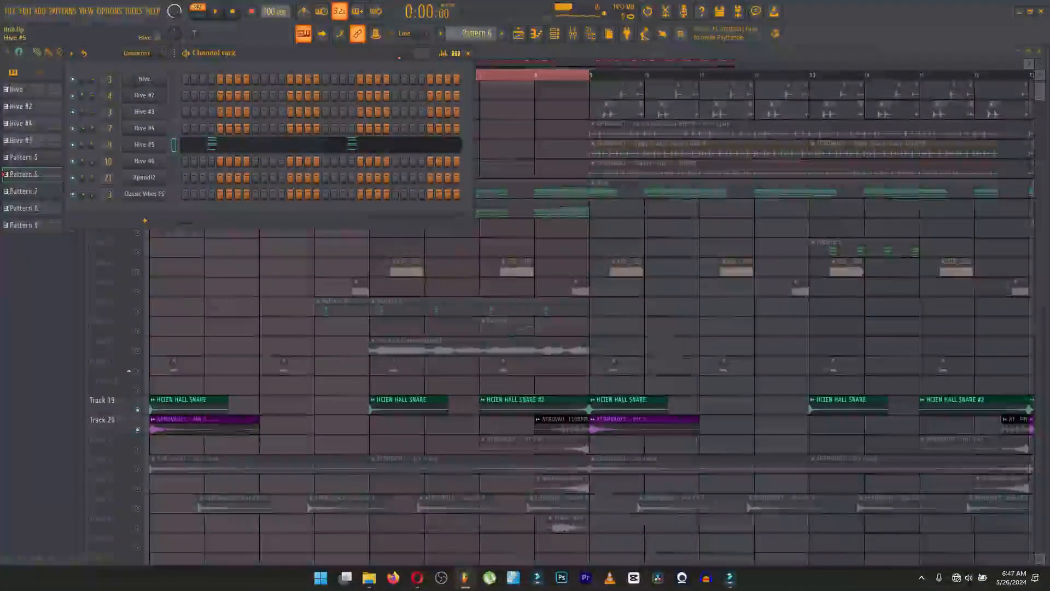
click(145, 145)
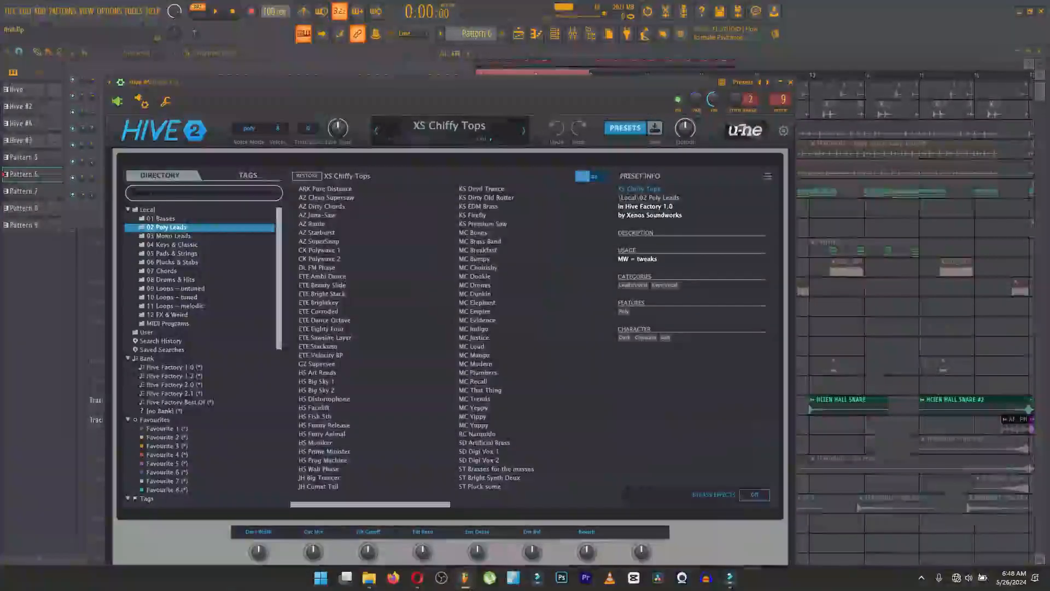
click(587, 176)
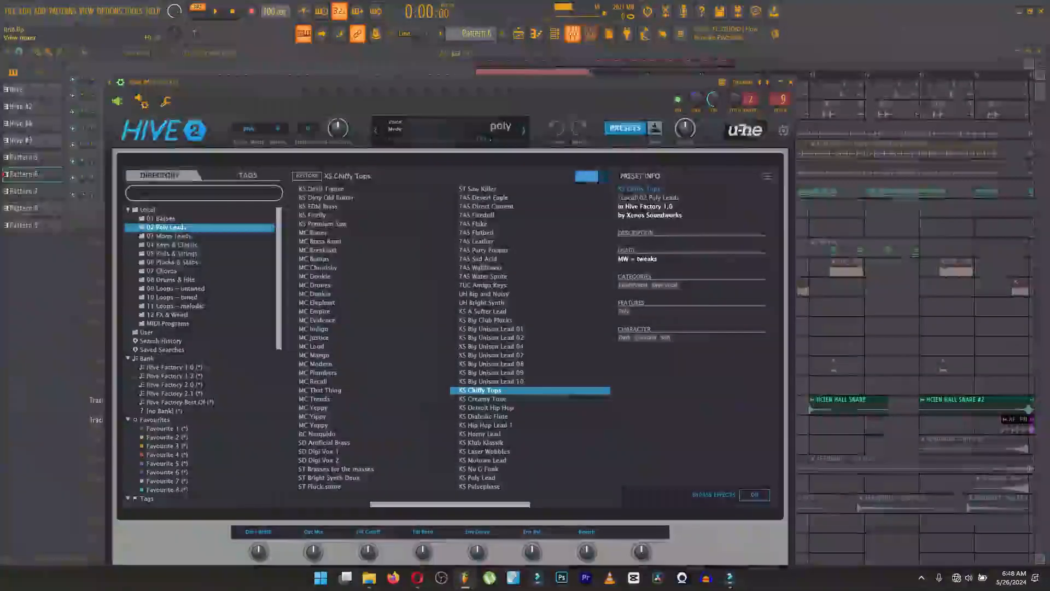
Step: Inspect the first two effects and Fruity Parametric EQ 2 on the Hive #5 mixer insert, then return to the playlist
click(572, 34)
click(40, 83)
click(40, 83)
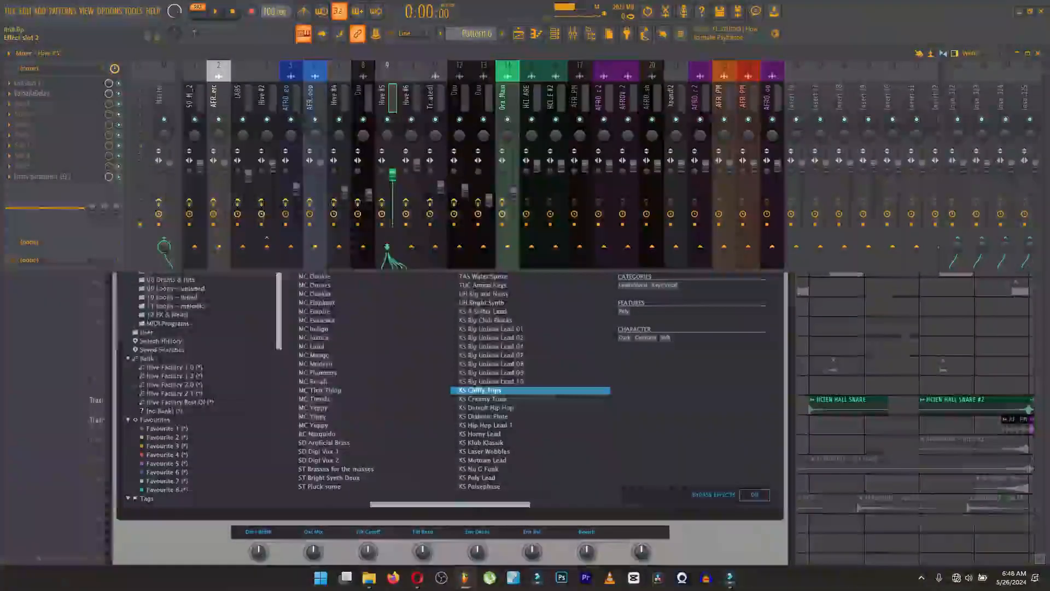
click(40, 93)
click(39, 93)
click(39, 176)
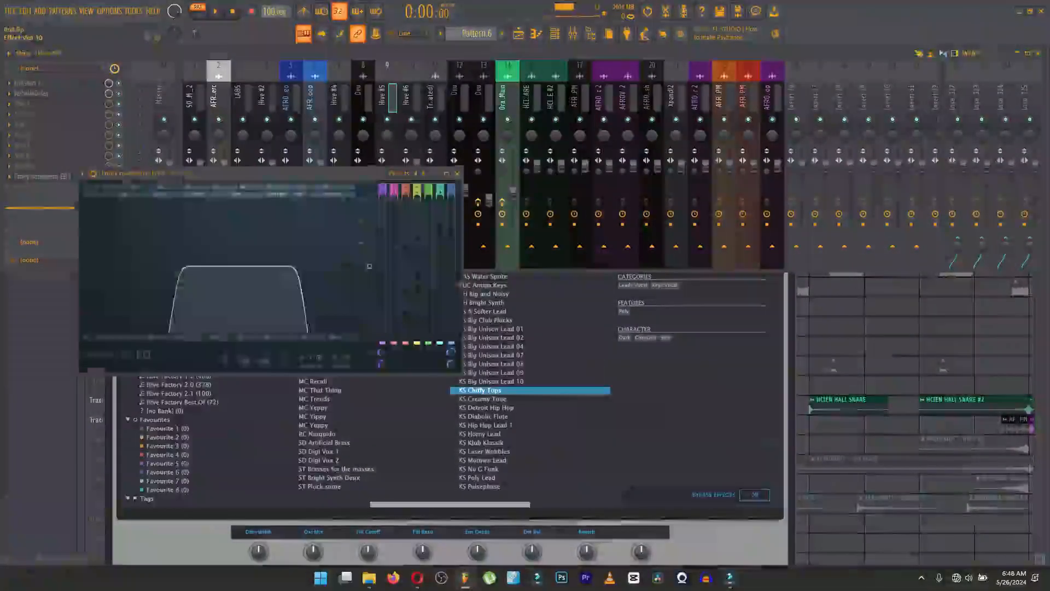
click(39, 176)
click(518, 34)
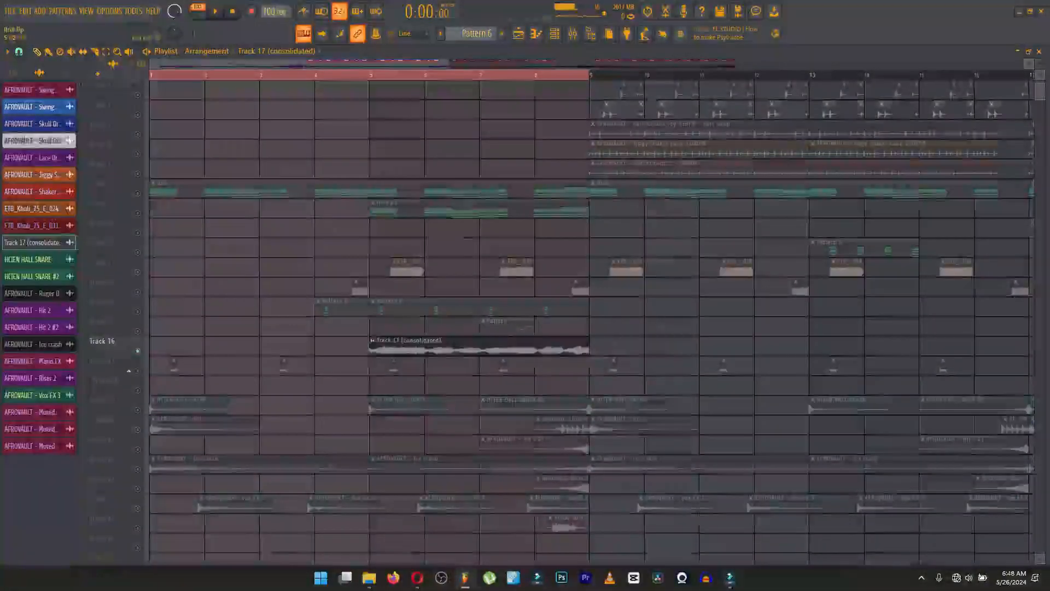
Step: Play the soloed Track 17 (consolidated) clip on Track 16, stop playback and open the clip's sample settings
key(l)
key(space)
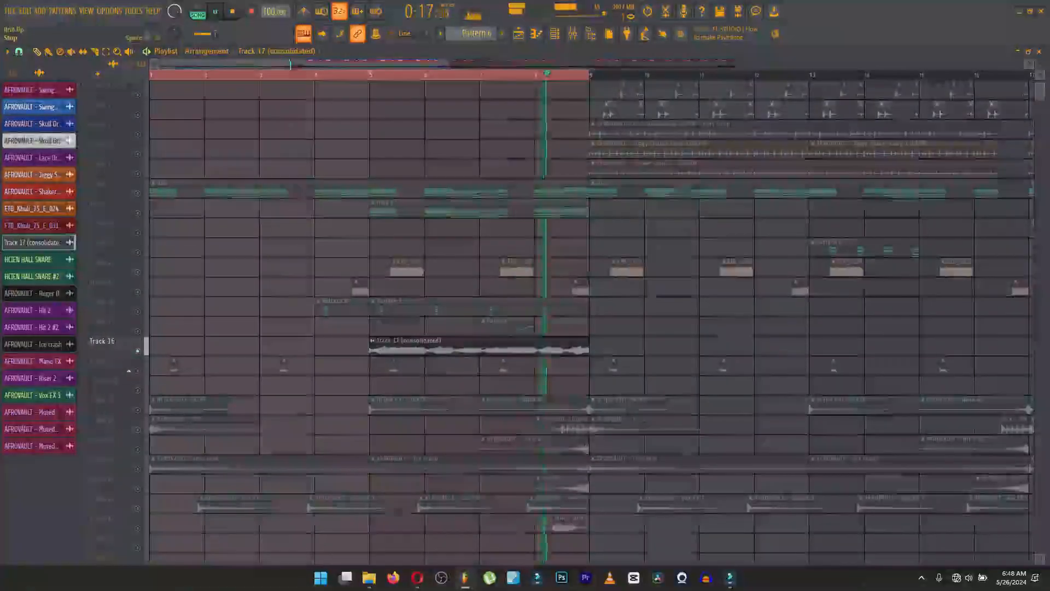
key(space)
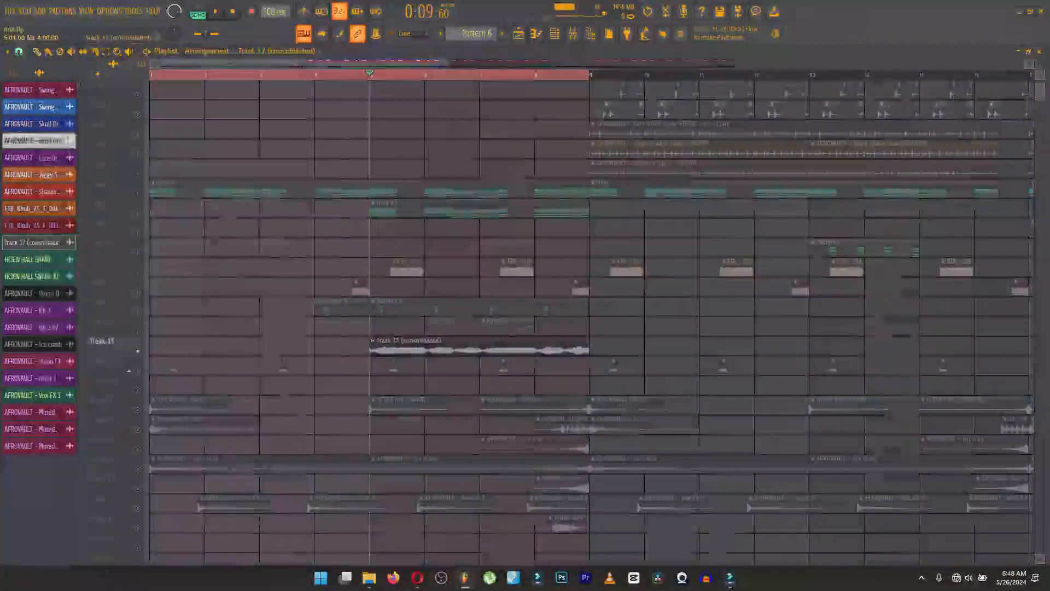
double_click(417, 349)
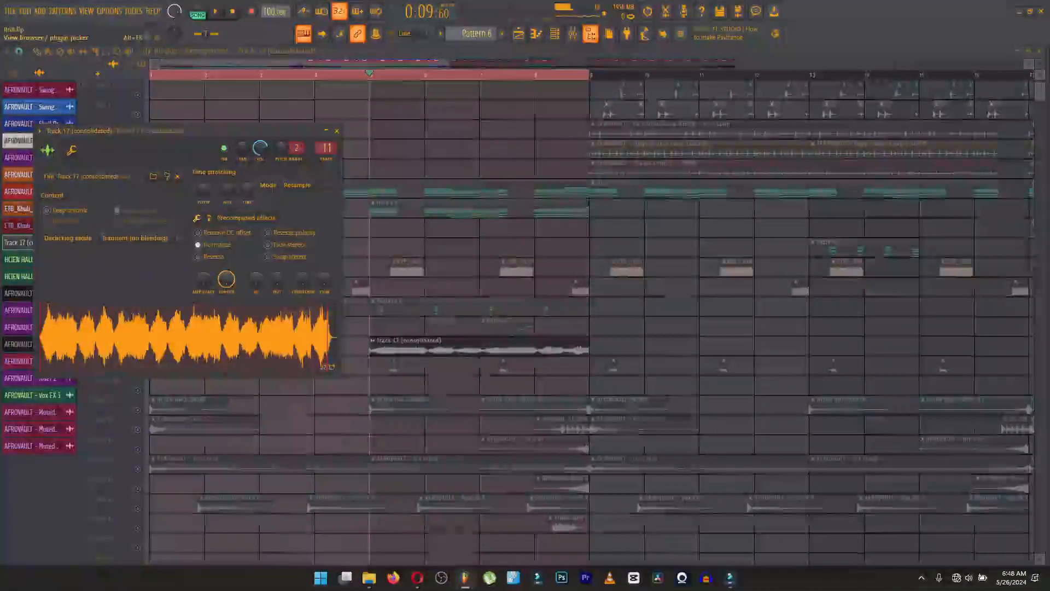
Step: Inspect the first Fruity Parametric EQ 2 and the A1StereoControl on the consolidated clip's mixer insert
click(572, 34)
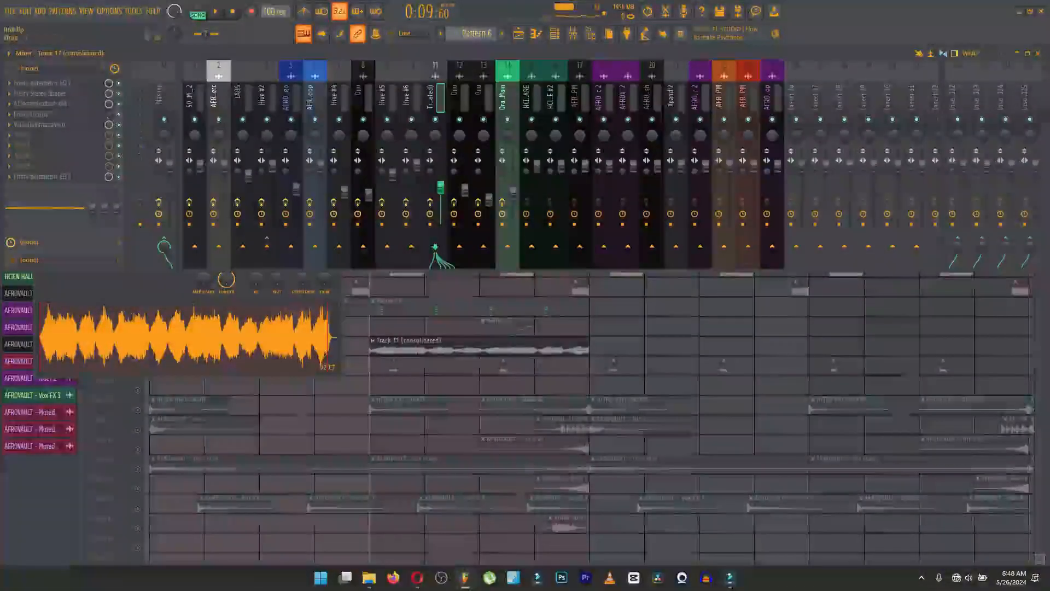
click(43, 84)
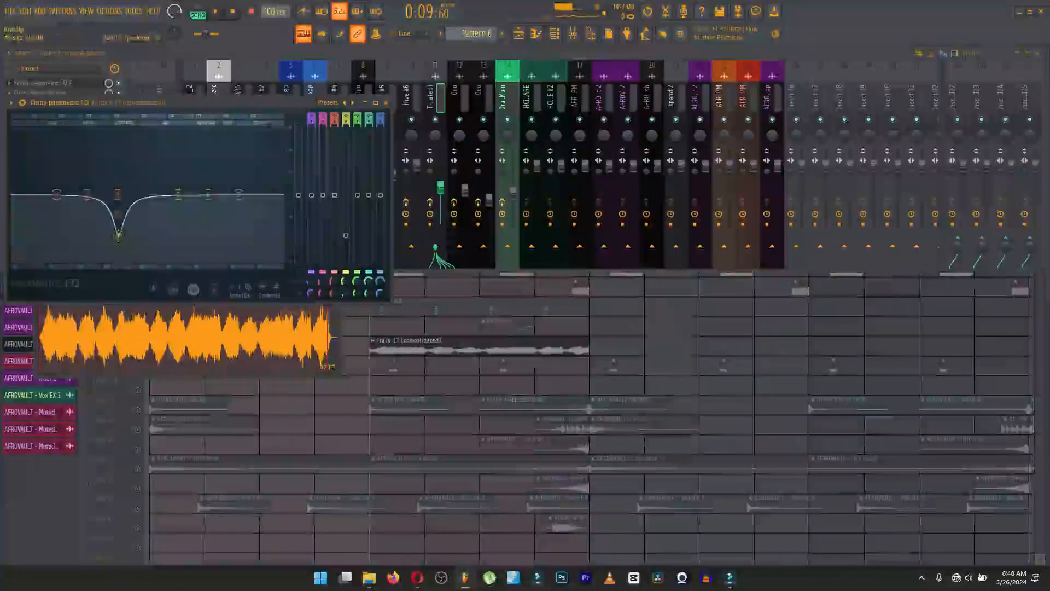
click(386, 103)
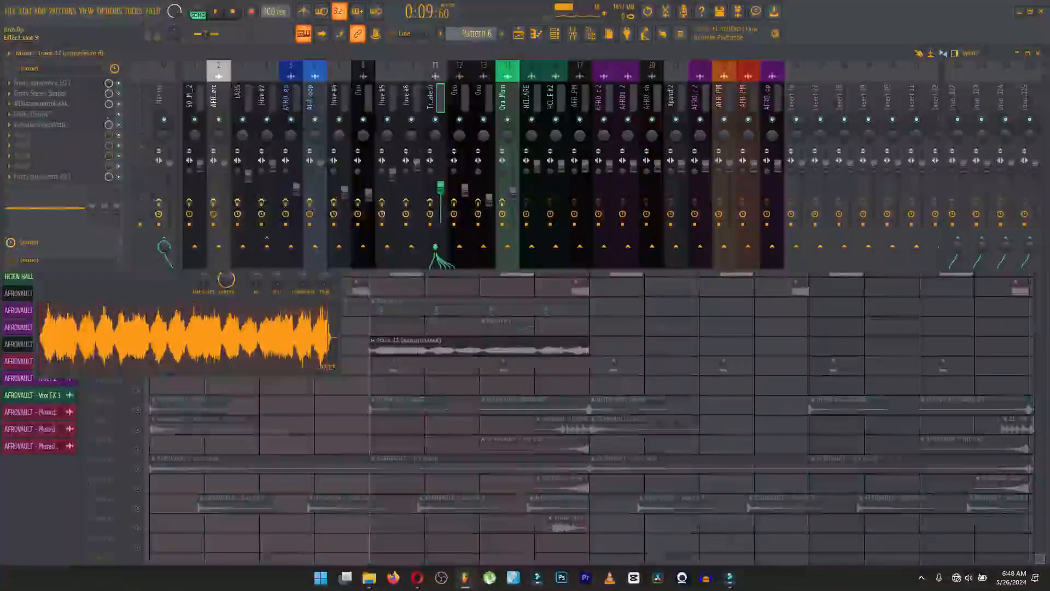
click(42, 104)
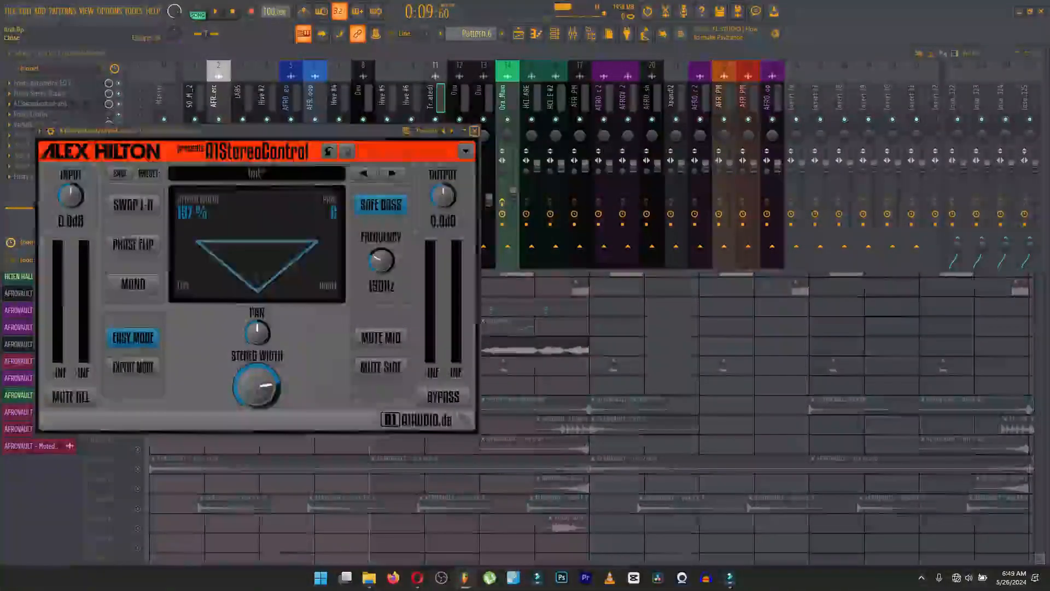
click(475, 131)
Step: Inspect the insert's Fruity Chorus, ValhallaVintageVerb and remaining Fruity Parametric EQ 2, and return to the playlist
click(32, 114)
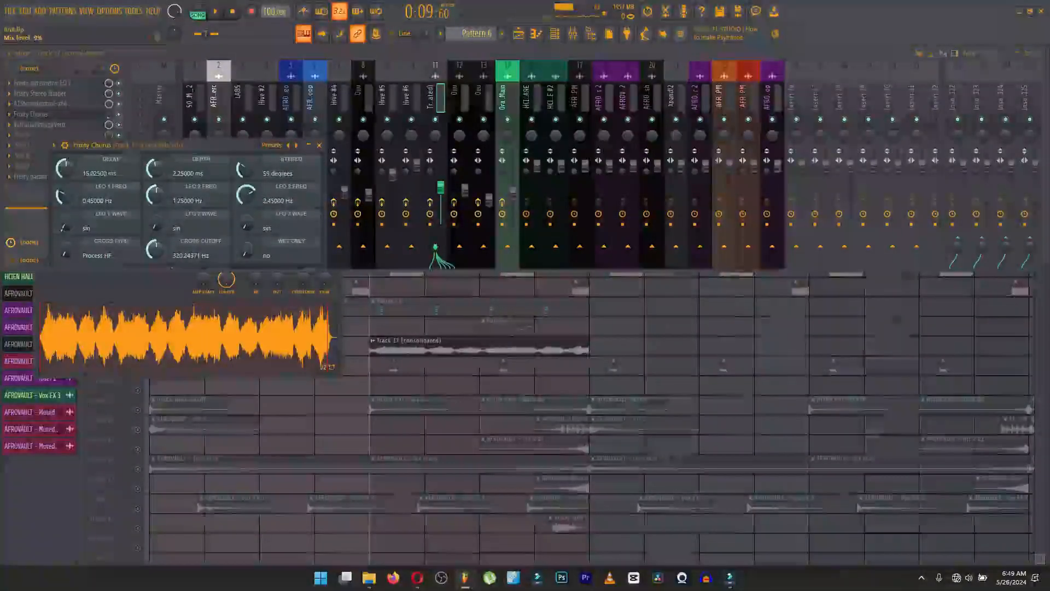
click(39, 124)
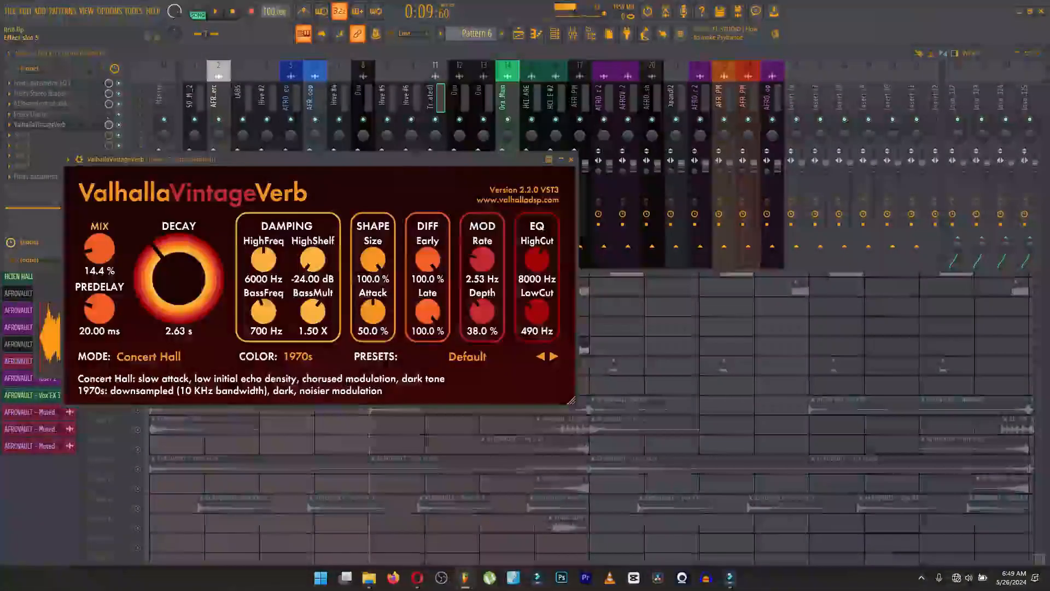
click(38, 124)
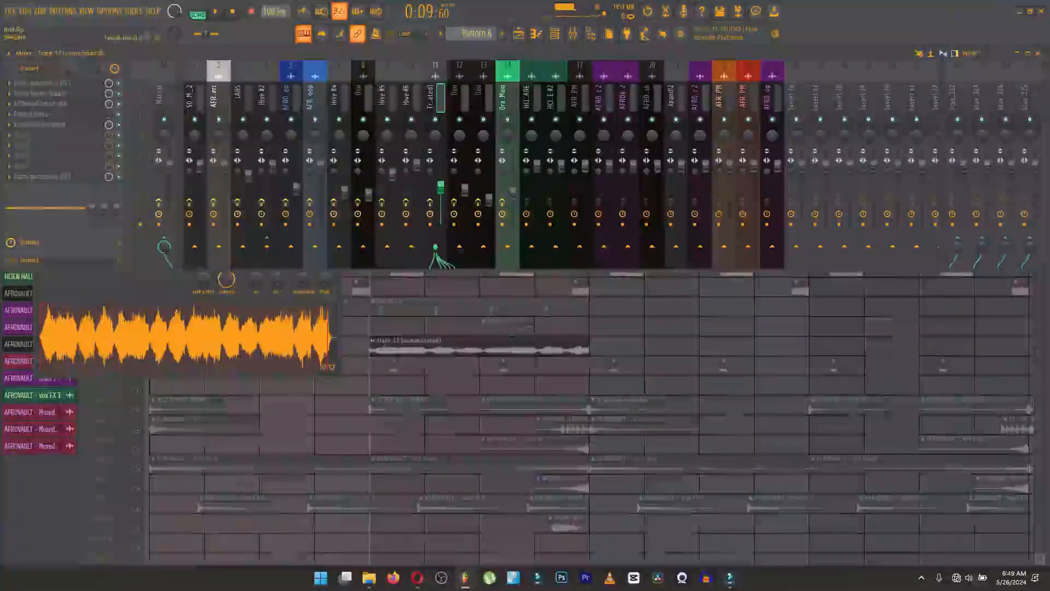
click(40, 83)
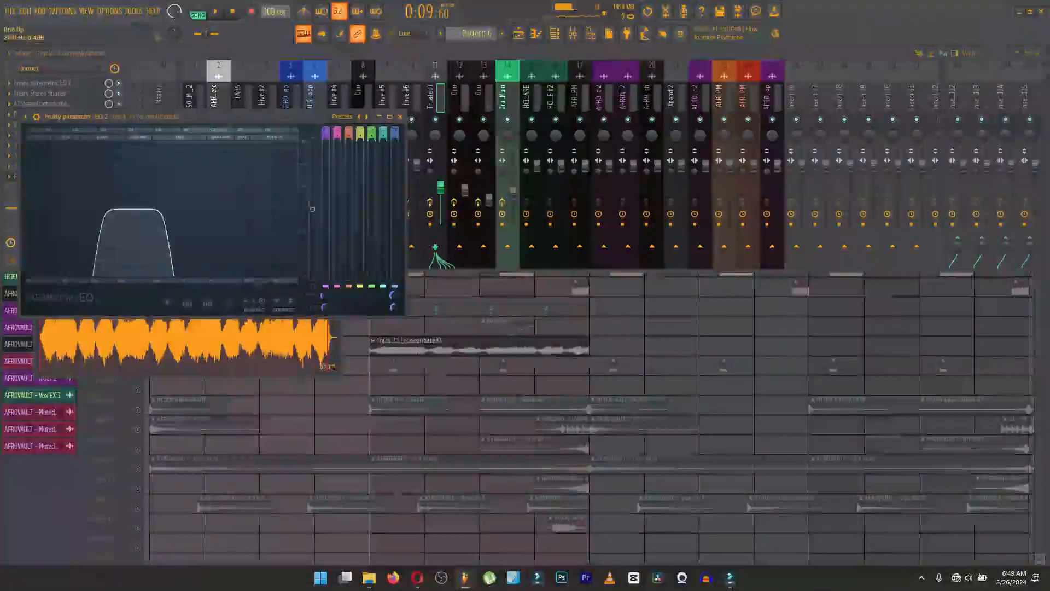
key(Escape)
key(Escape)
key(Escape)
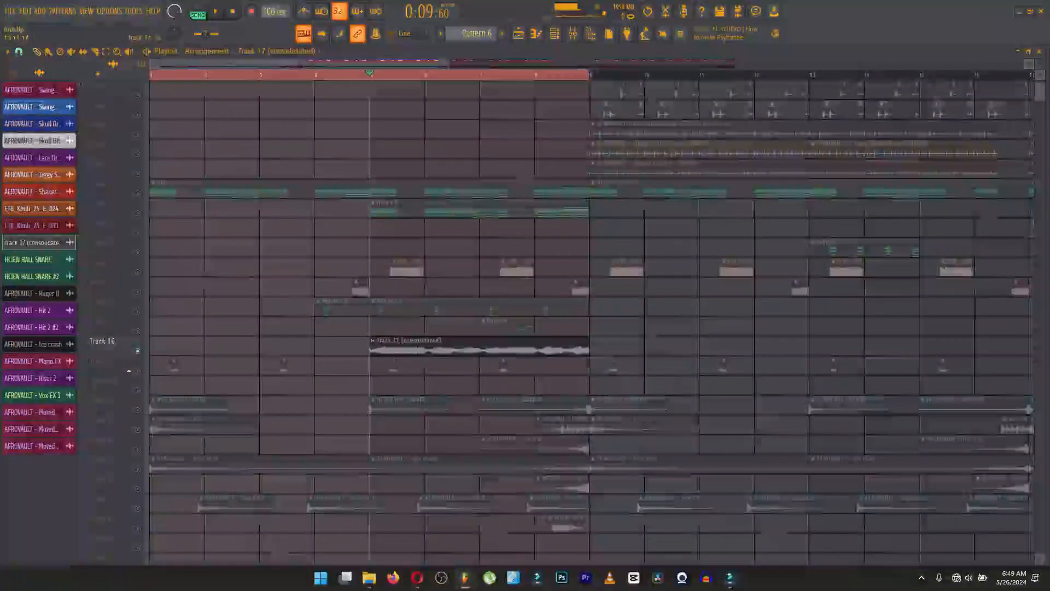
Step: Solo Track 17 to hear its short FX clips and open the sample settings of that clip
scroll(129, 333, down, 2)
scroll(588, 319, up, 2)
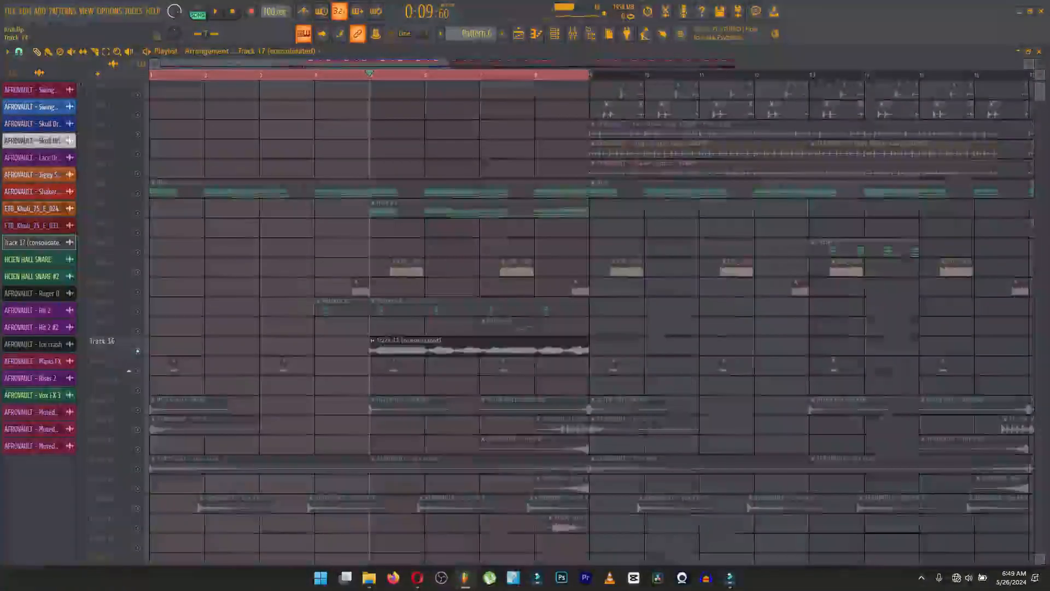
right_click(138, 370)
key(space)
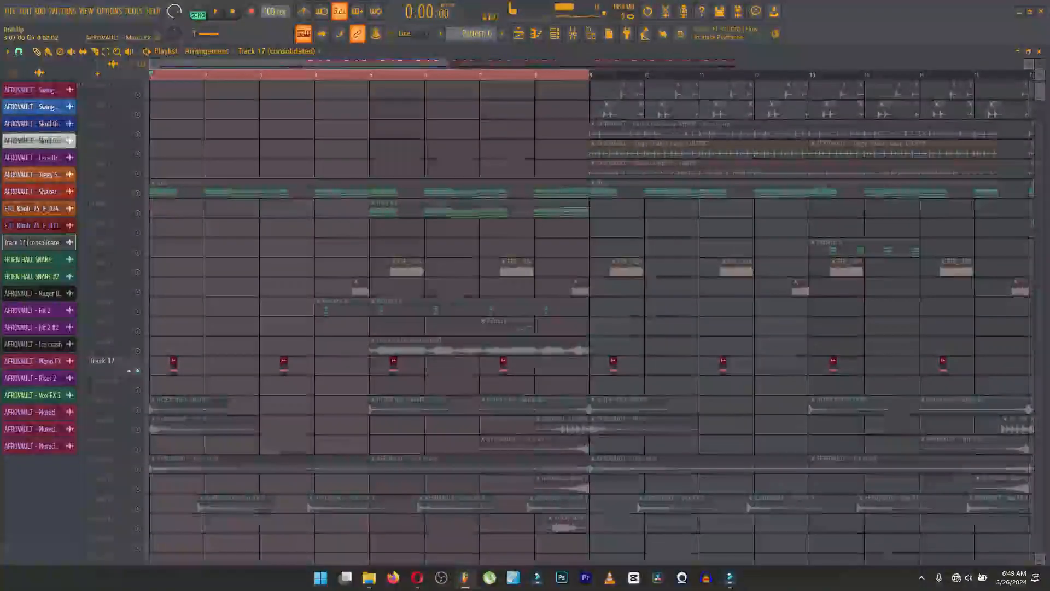
click(33, 361)
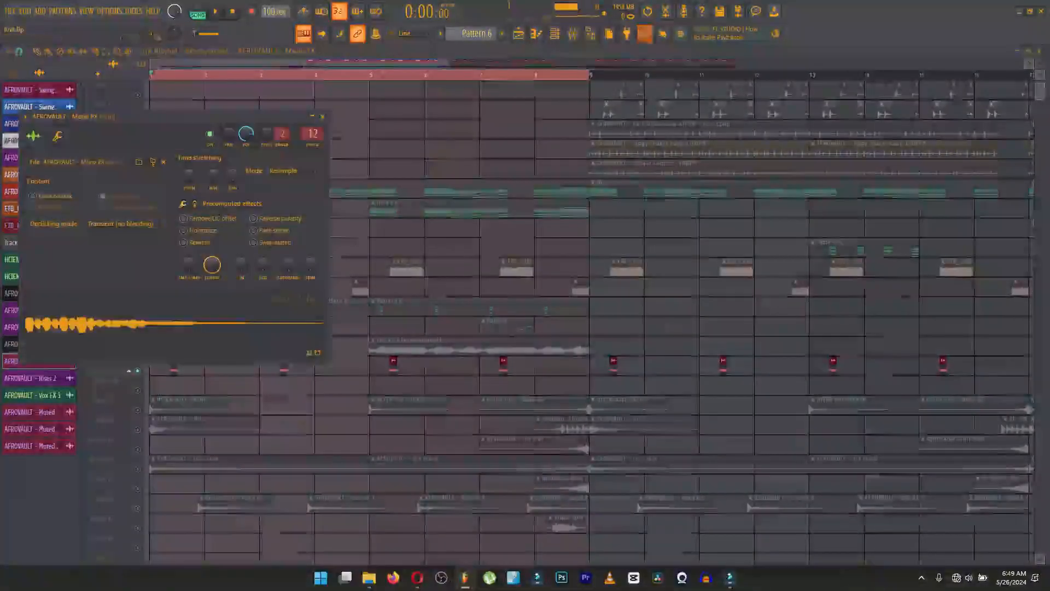
Step: Inspect the first effect, Fruity Delay 3 and Fruity Parametric EQ 2 on the FX clip's mixer insert
click(573, 34)
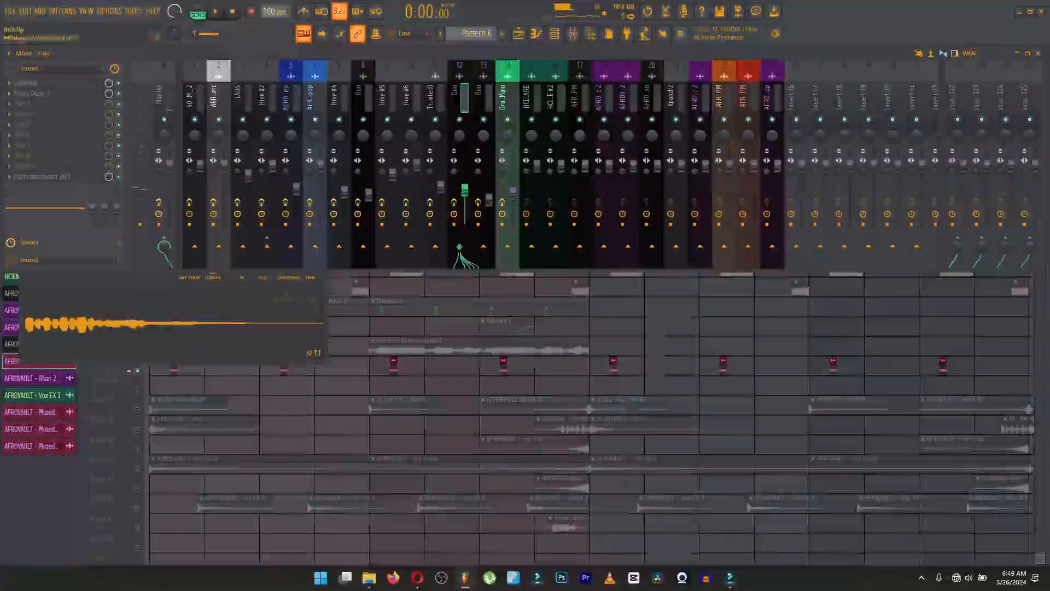
click(44, 83)
click(44, 83)
click(44, 94)
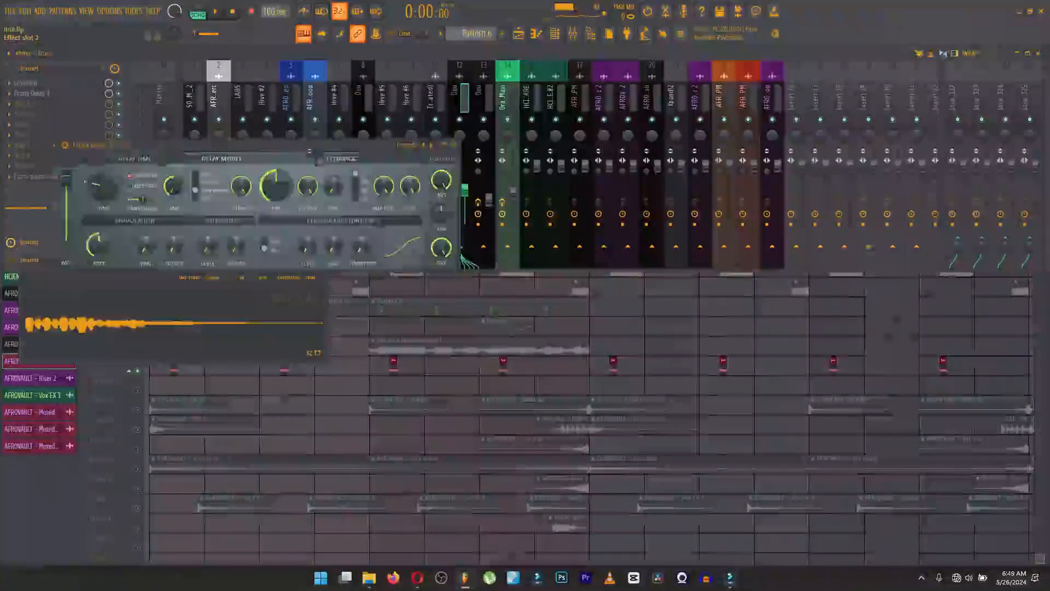
click(44, 93)
click(39, 176)
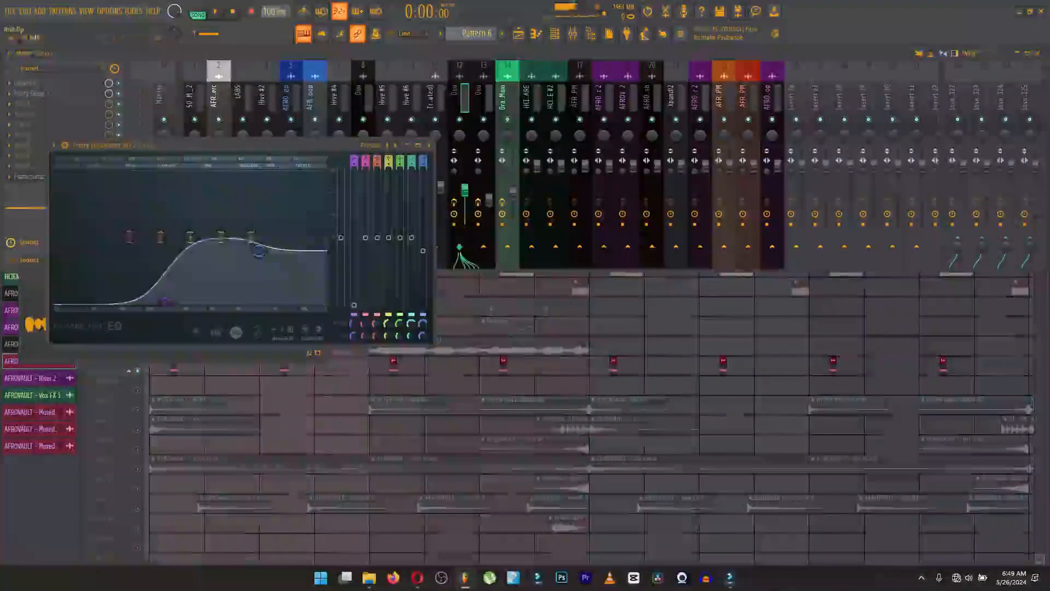
click(429, 146)
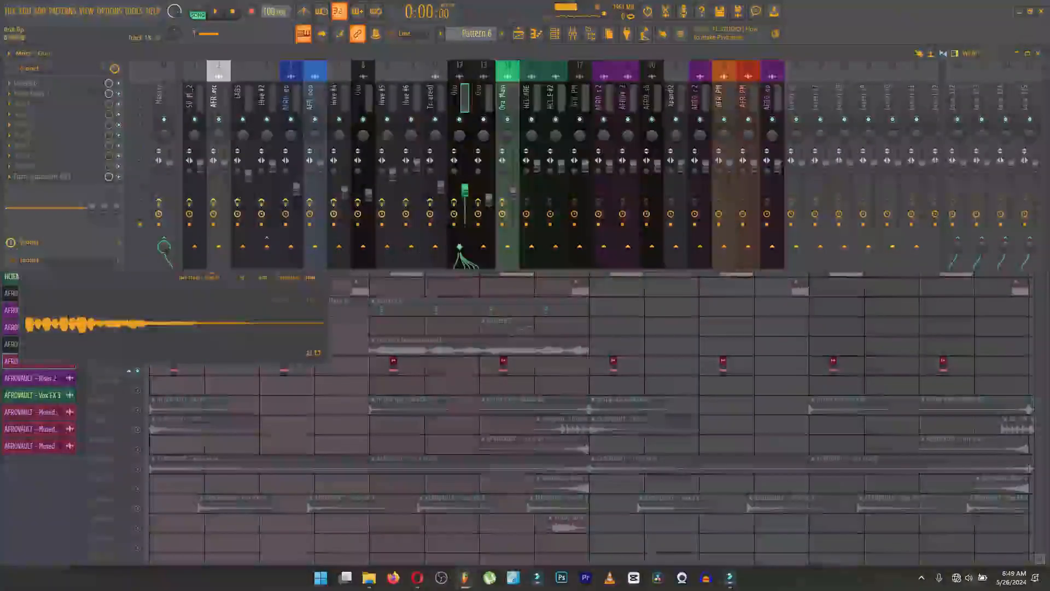
Step: Play the soloed ETB vocal clips on Track 13 and open their sample settings
click(394, 362)
click(360, 291)
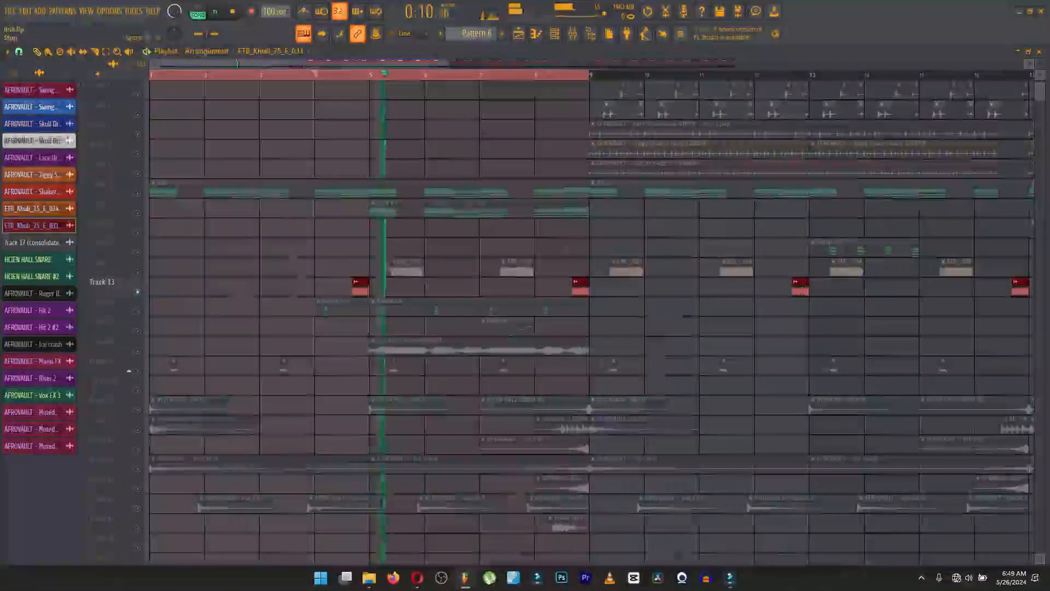
double_click(361, 290)
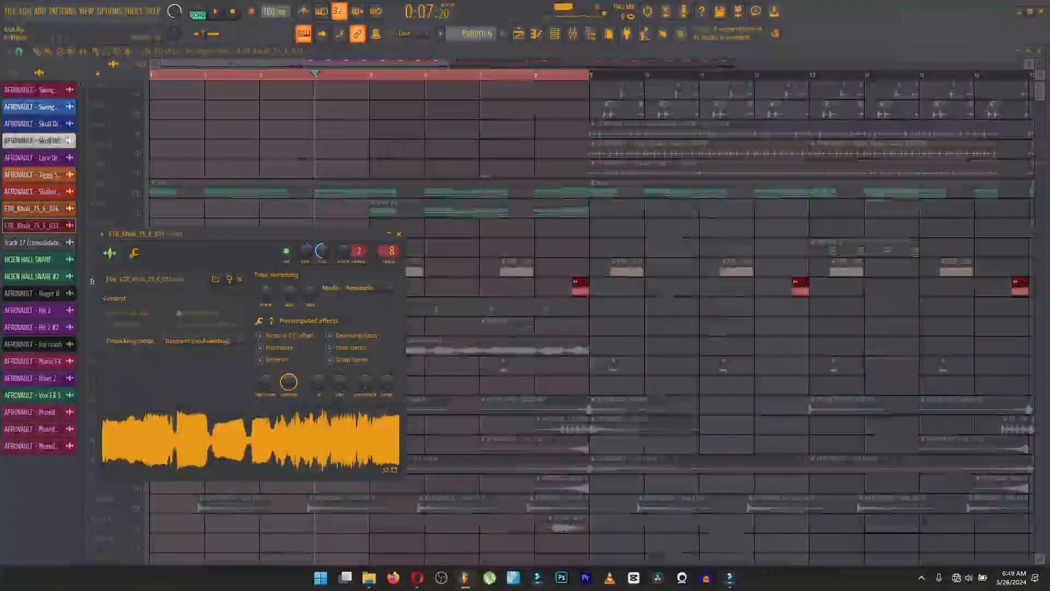
Step: Inspect the first three effects and Fruity Parametric EQ 2 on the Track 13 vocal clip's mixer insert
key(F9)
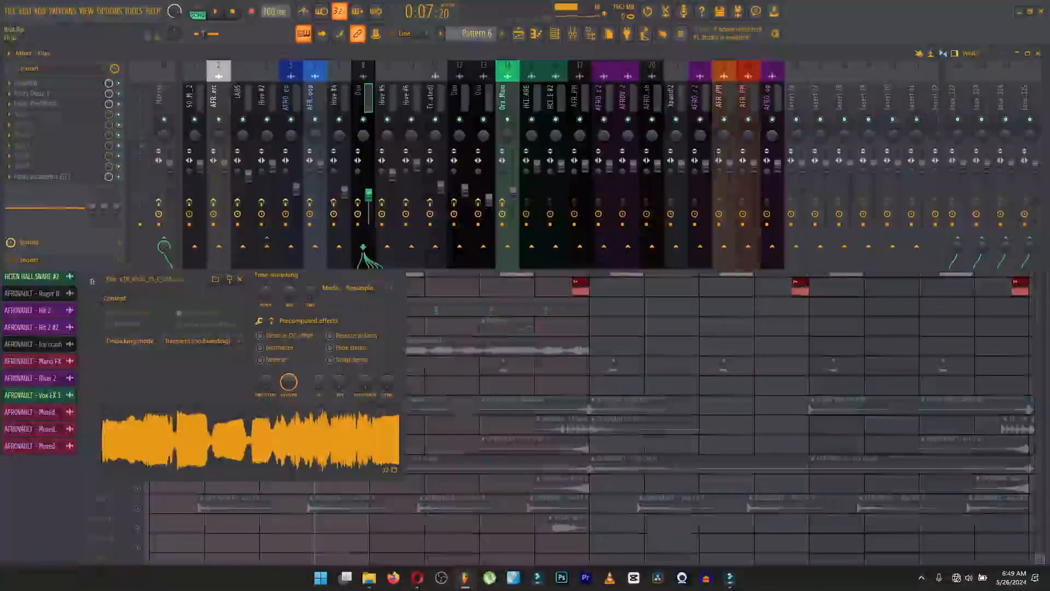
click(32, 83)
click(32, 83)
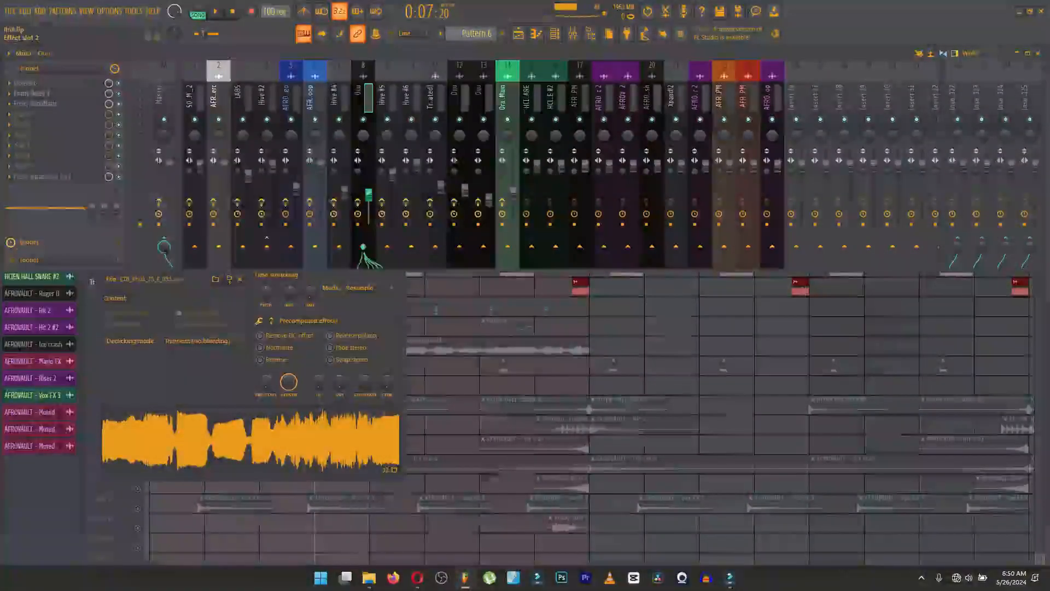
click(33, 94)
click(33, 93)
click(35, 104)
click(35, 104)
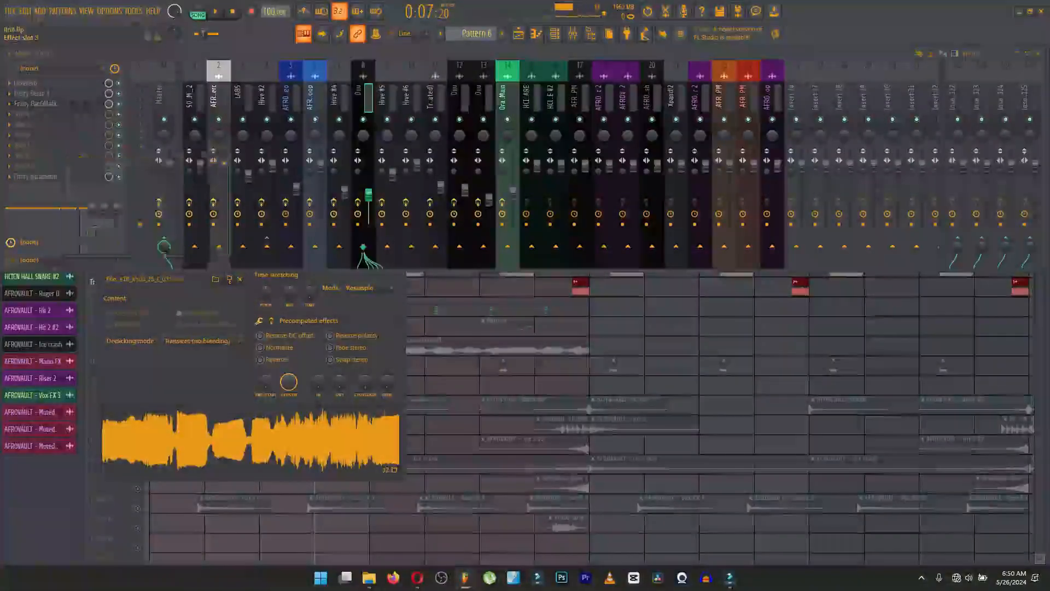
click(35, 176)
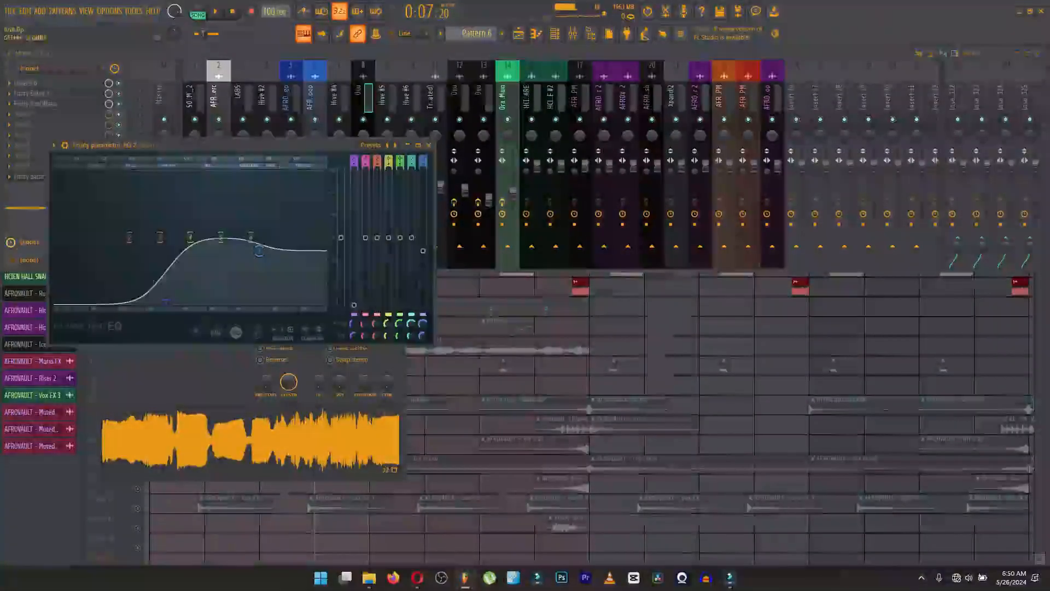
Step: Leave the vocal clip's effects and view the mixer insert of the AFROVAULT guitar loop sample
click(683, 346)
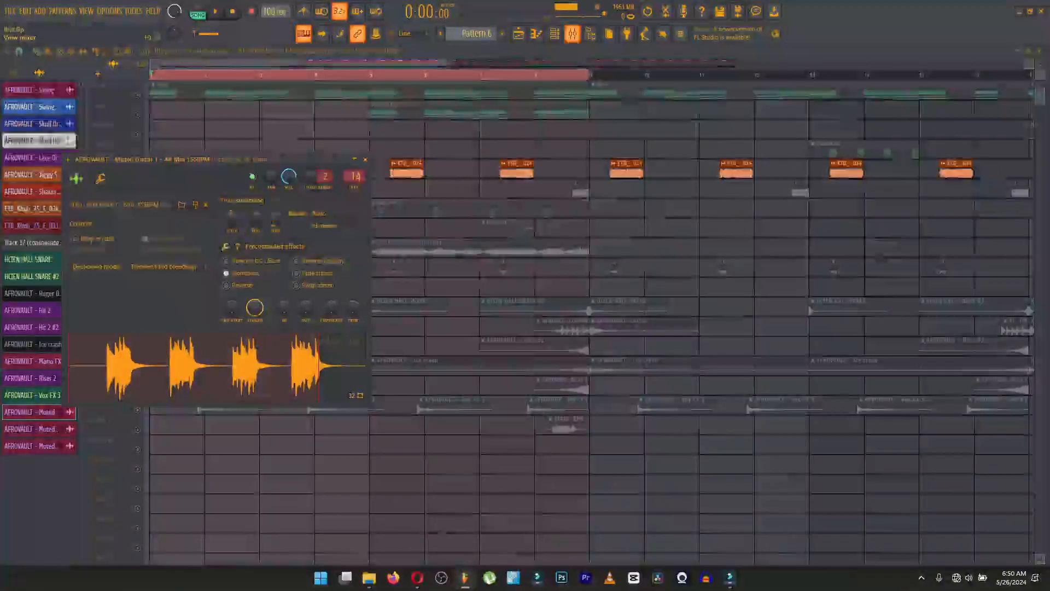
click(573, 34)
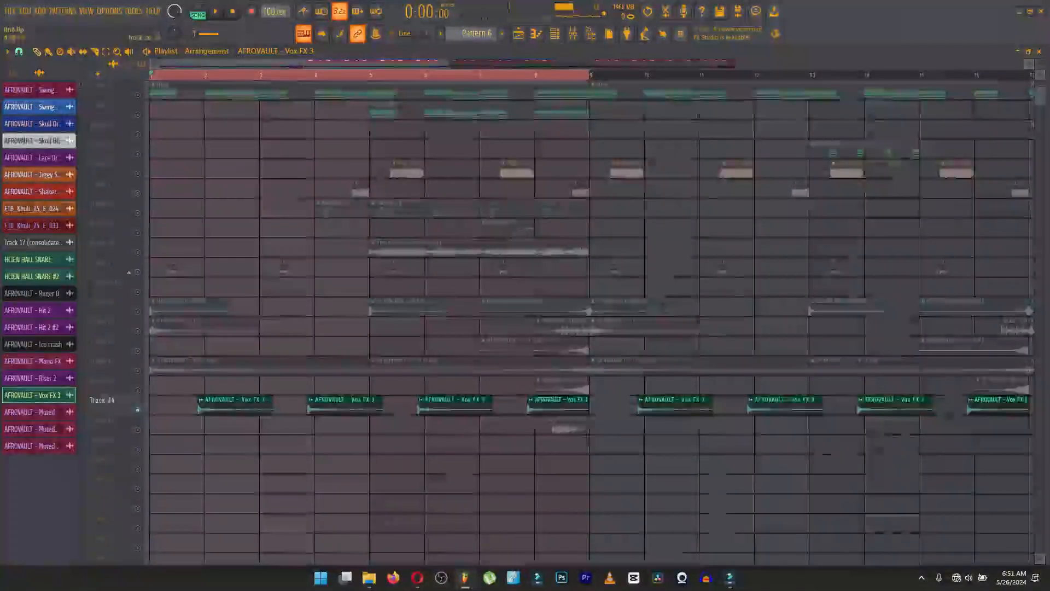
Step: Play the section from bar 9 to bar 17, first in full and with only drum Tracks 1 to 7 soloed
scroll(345, 380, up, 2)
scroll(344, 380, right, 4)
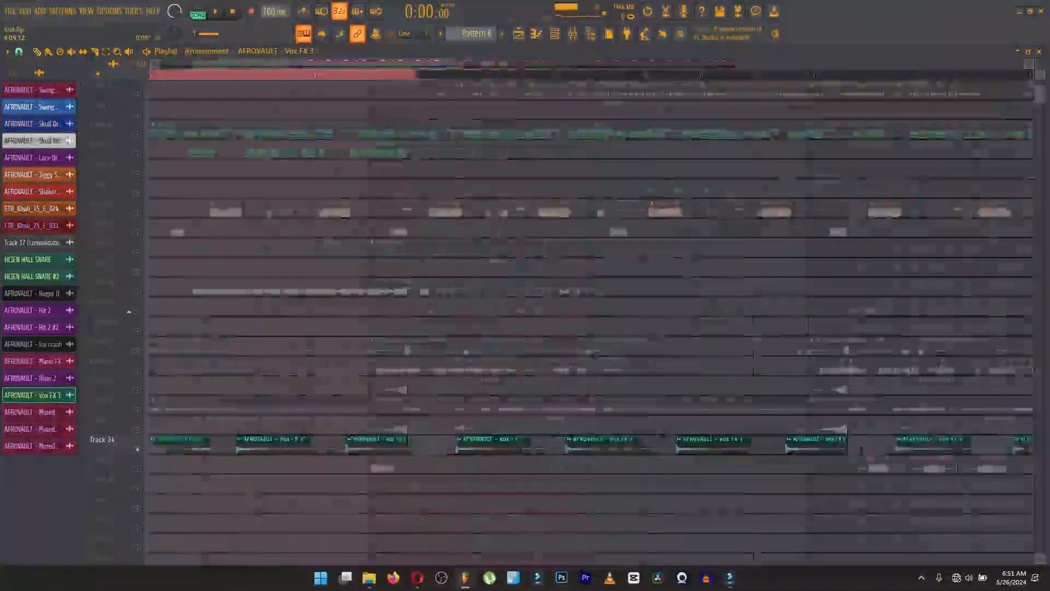
scroll(591, 323, right, 2)
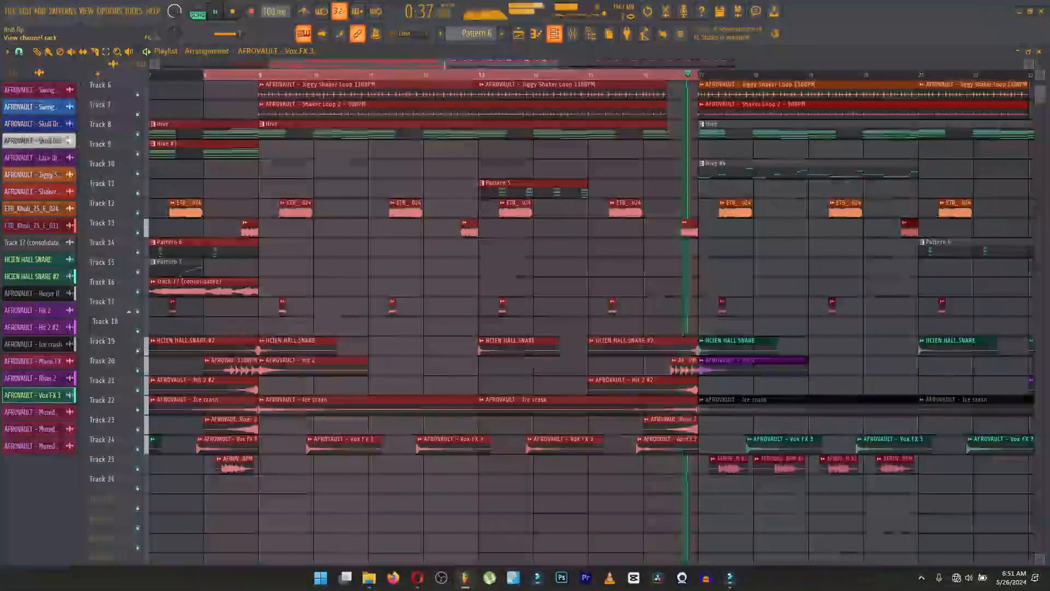
key(space)
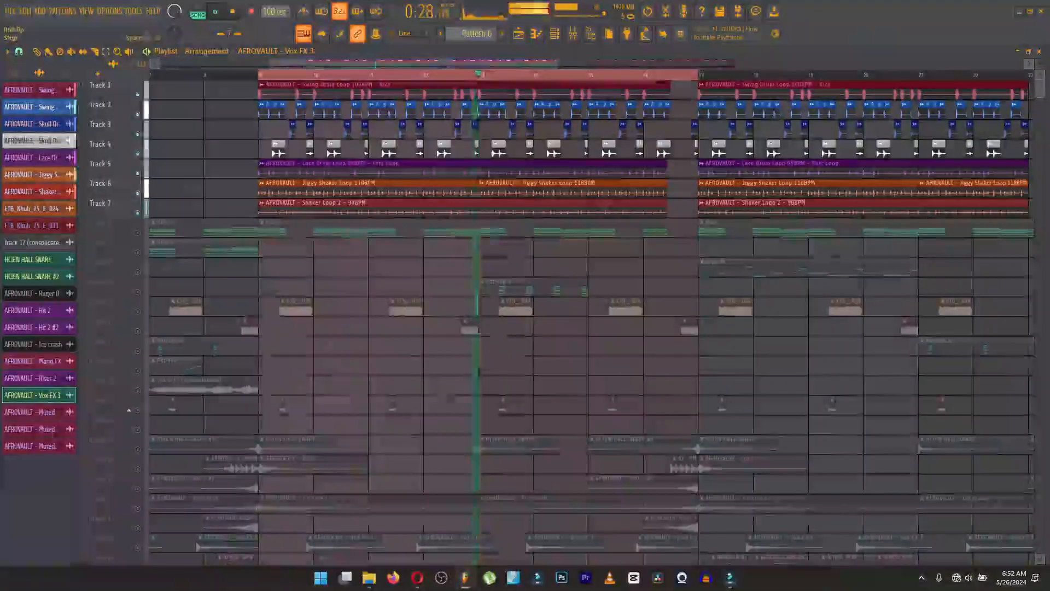
key(space)
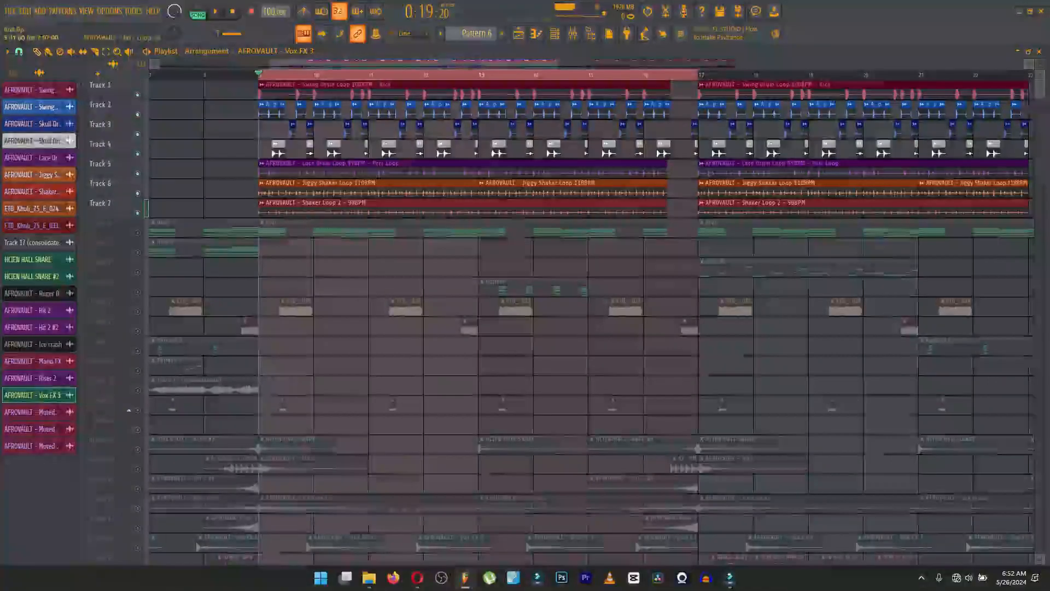
Step: View the sample settings of the Lace Drum Loop 95BPM, Jiggy Shaker Loop 110BPM and Shaker Loop 2 90BPM clips
double_click(269, 163)
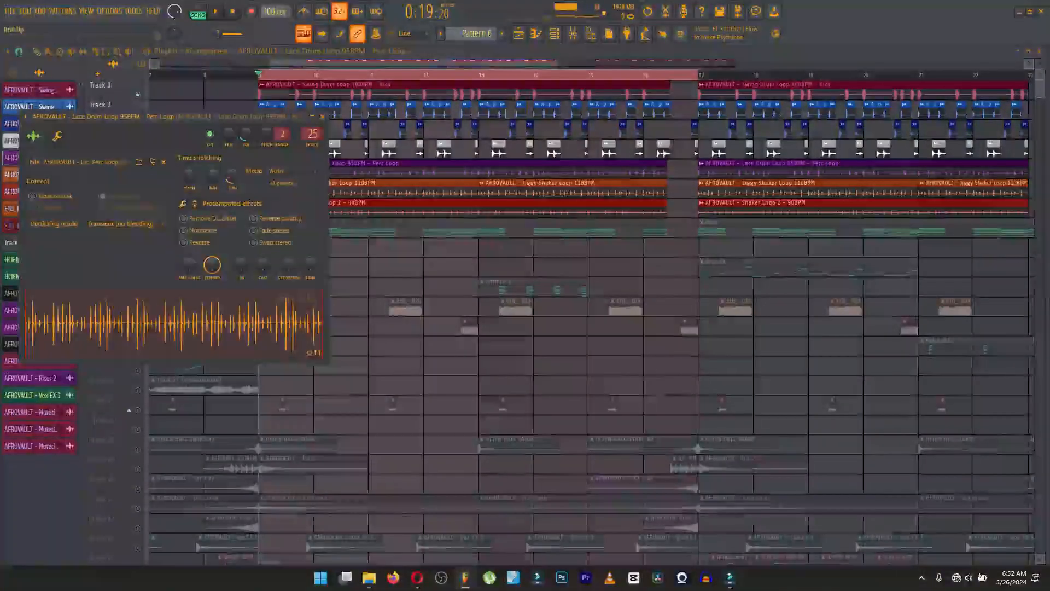
double_click(350, 183)
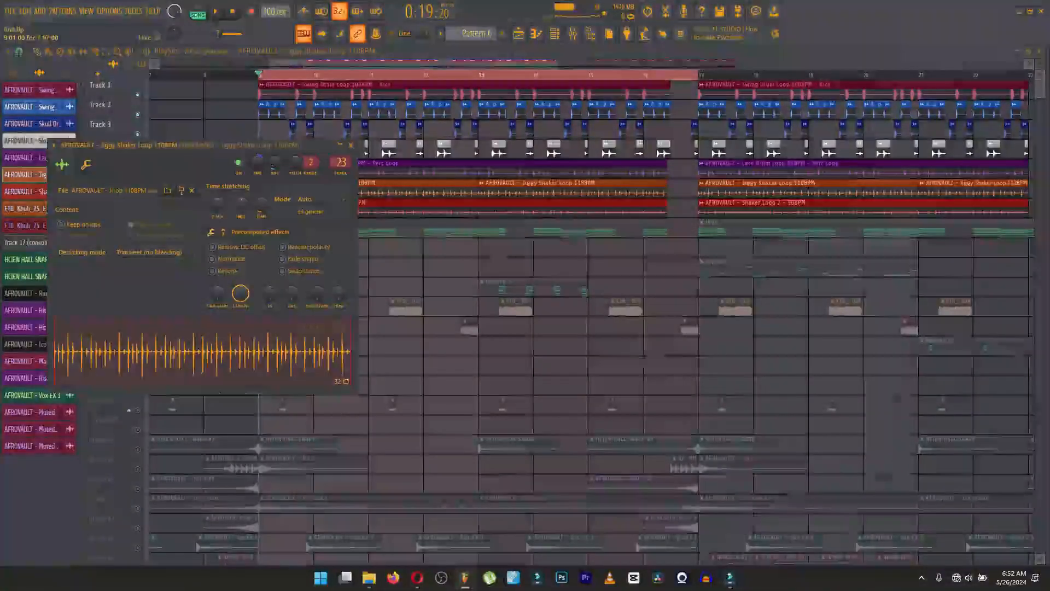
double_click(377, 203)
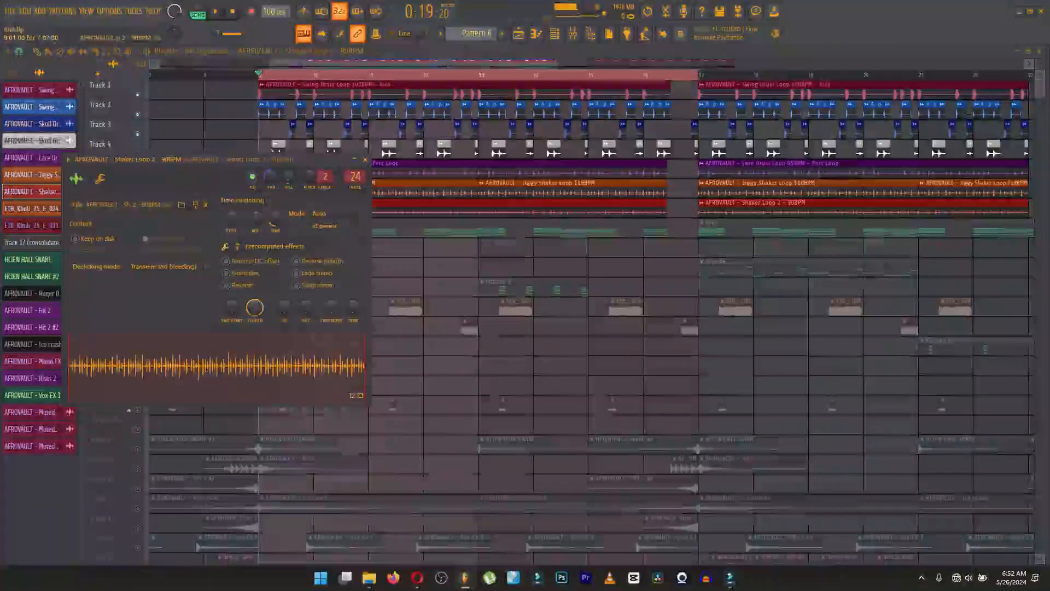
click(366, 159)
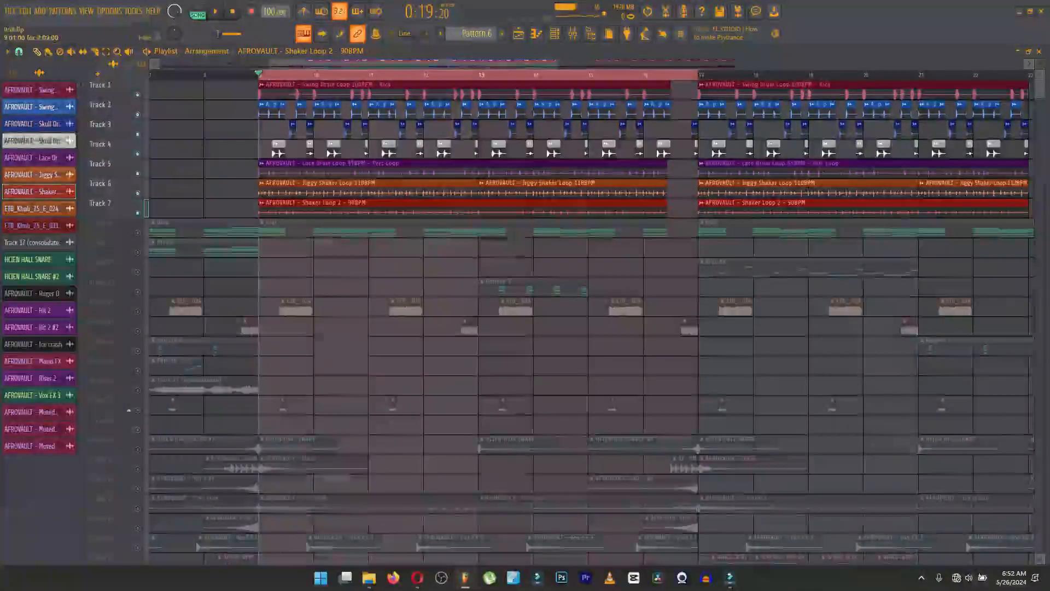
Step: Inspect the chord notes of the Hive pattern on Track 8 and return to the playlist
double_click(269, 224)
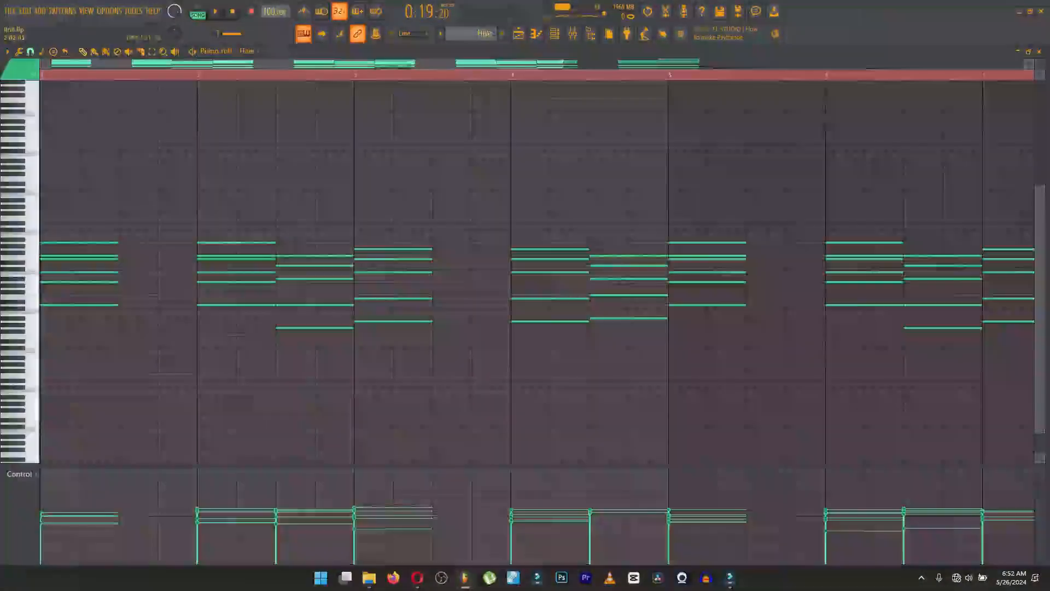
click(1039, 52)
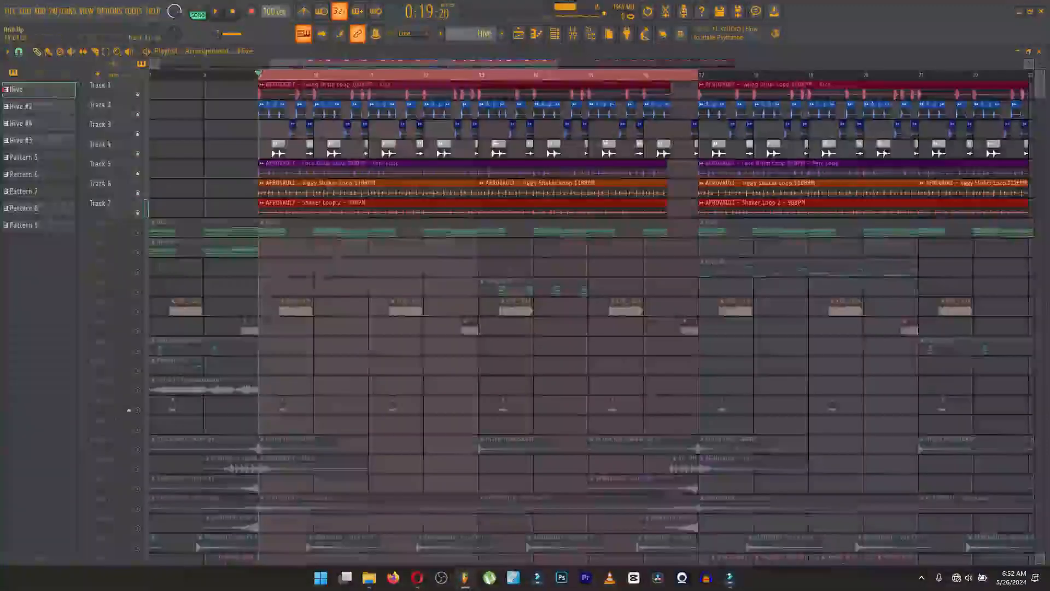
scroll(542, 267, down, 4)
scroll(563, 318, up, 2)
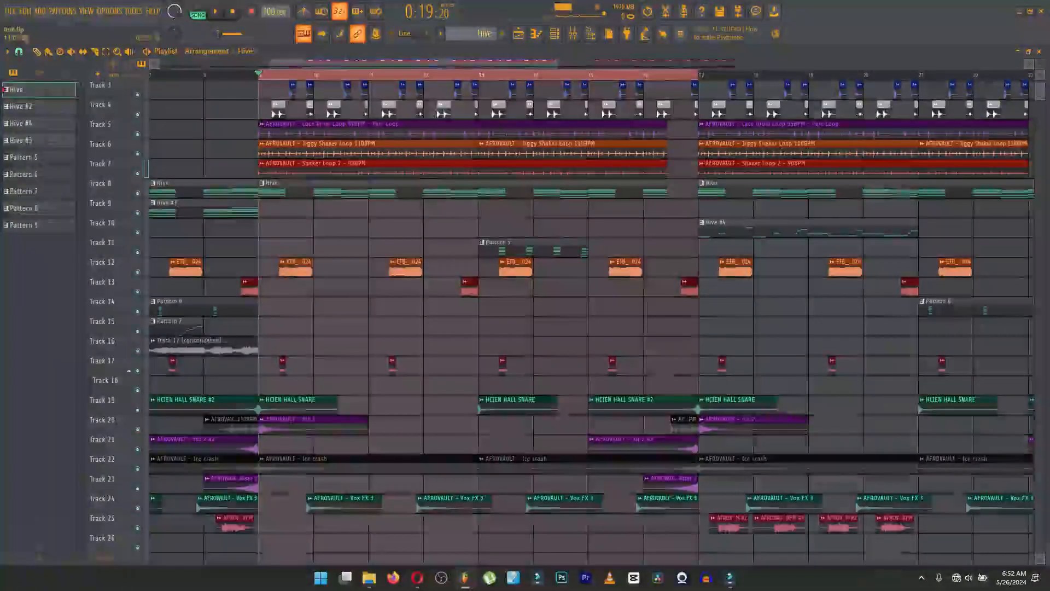
Step: Select the playlist section from bar 16 to bar 25 and play it through
scroll(591, 318, right, 5)
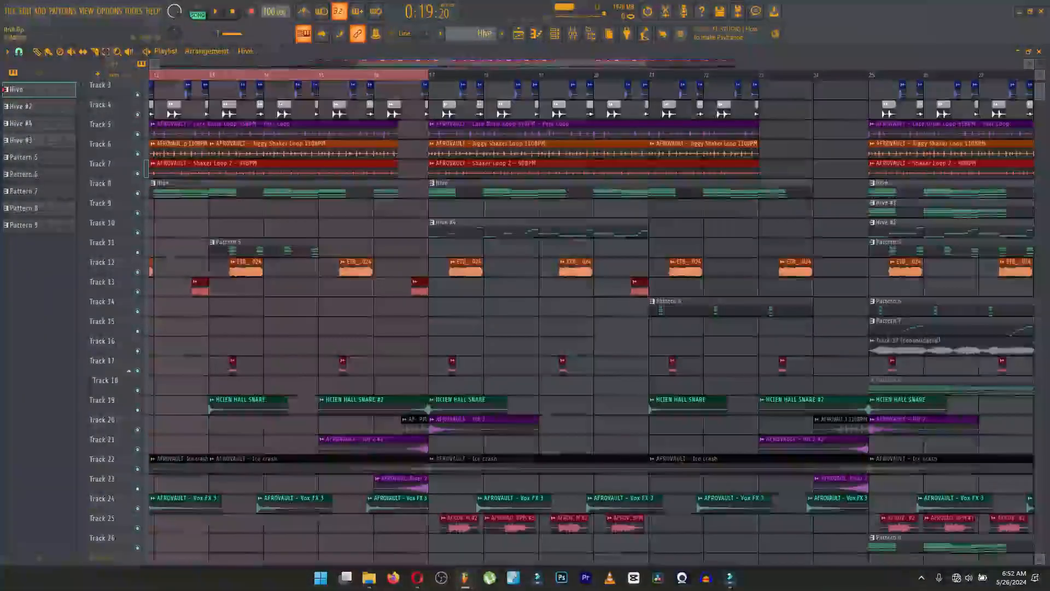
drag(375, 75, 869, 74)
key(space)
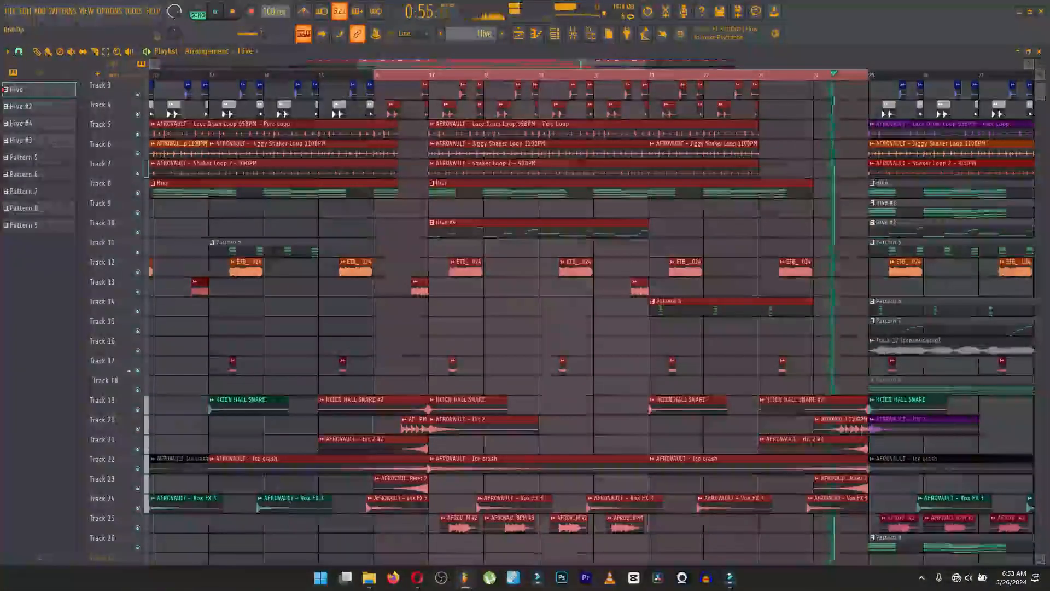
key(space)
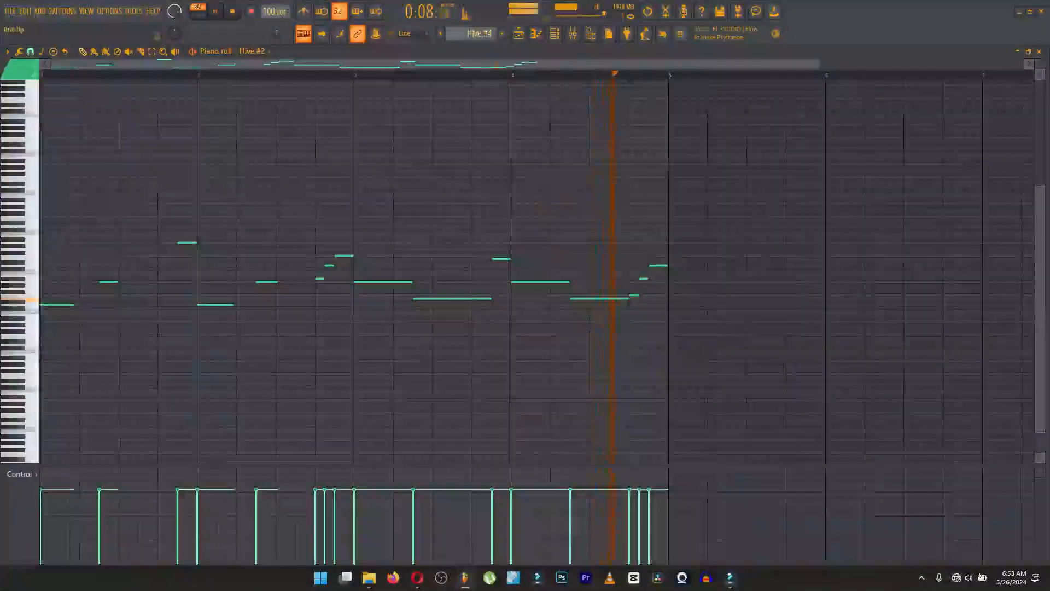
Step: Finish playing the Hive #4 melody pattern and view the AZ Dirty 808 Boom preset of the Hive #2 channel
key(space)
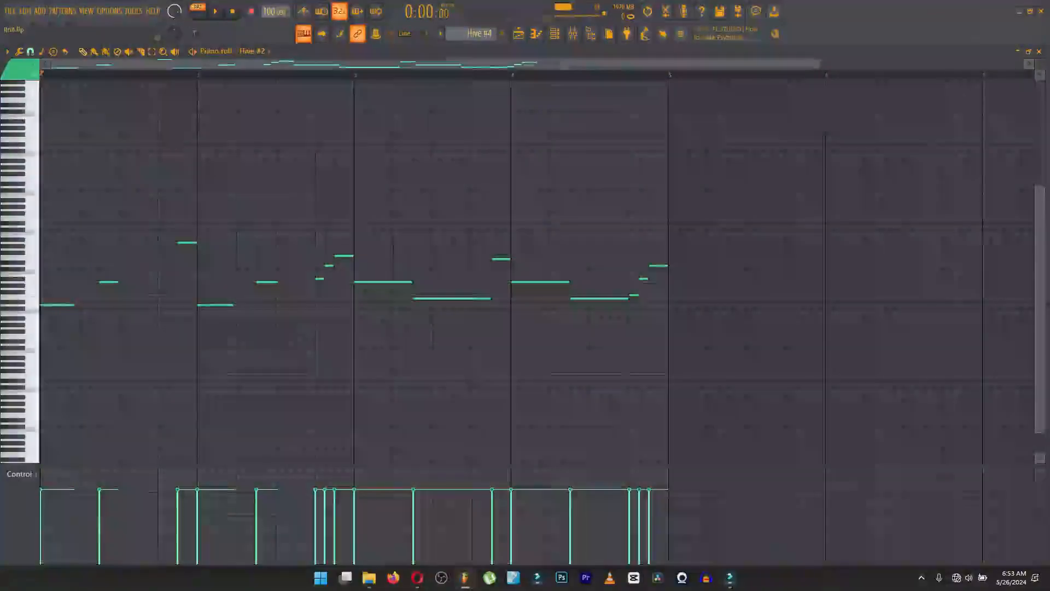
click(1039, 51)
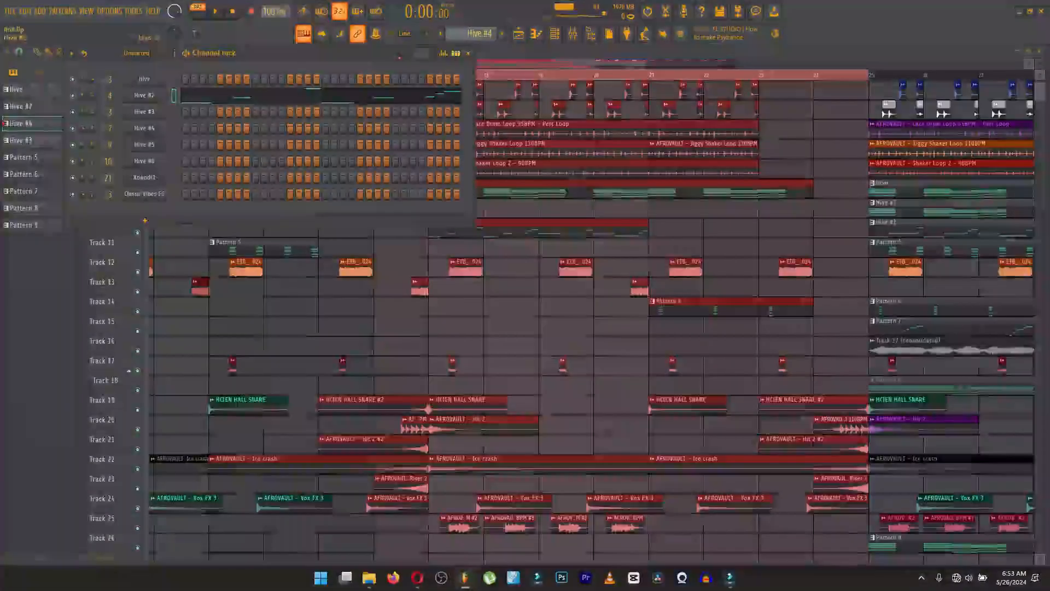
click(144, 95)
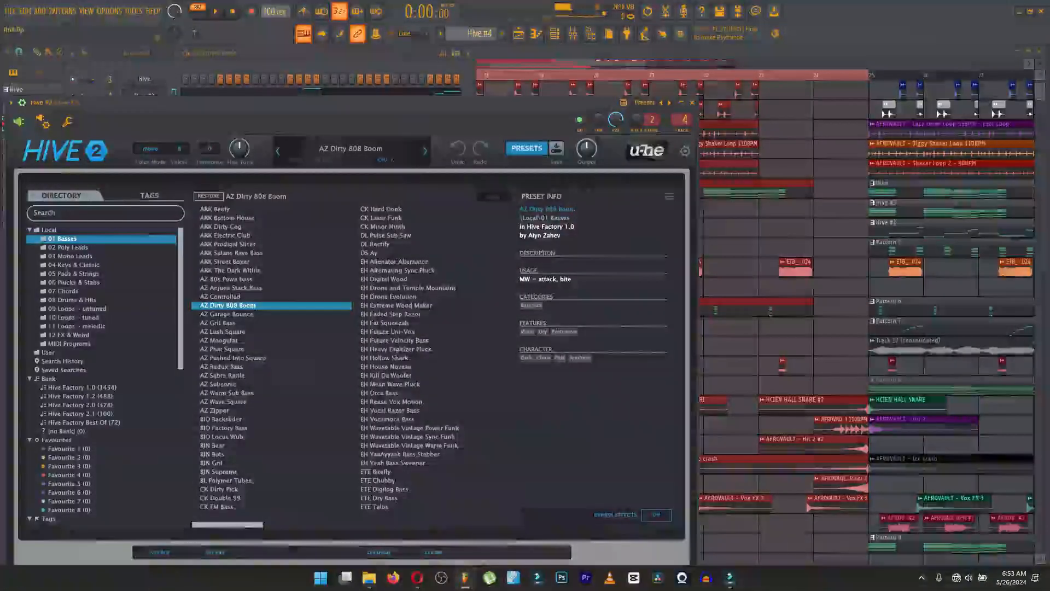
click(692, 103)
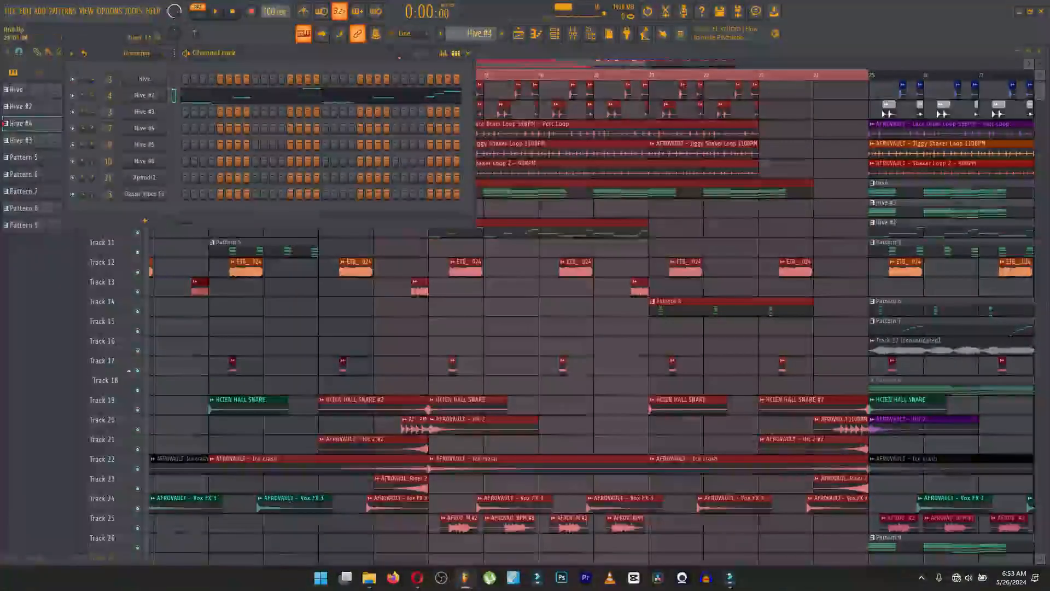
Step: Return to the playlist and view the sample settings of the AFROVAULT Muted Guitar 1 clip on Track 25
click(824, 309)
scroll(629, 486, down, 3)
scroll(628, 486, up, 3)
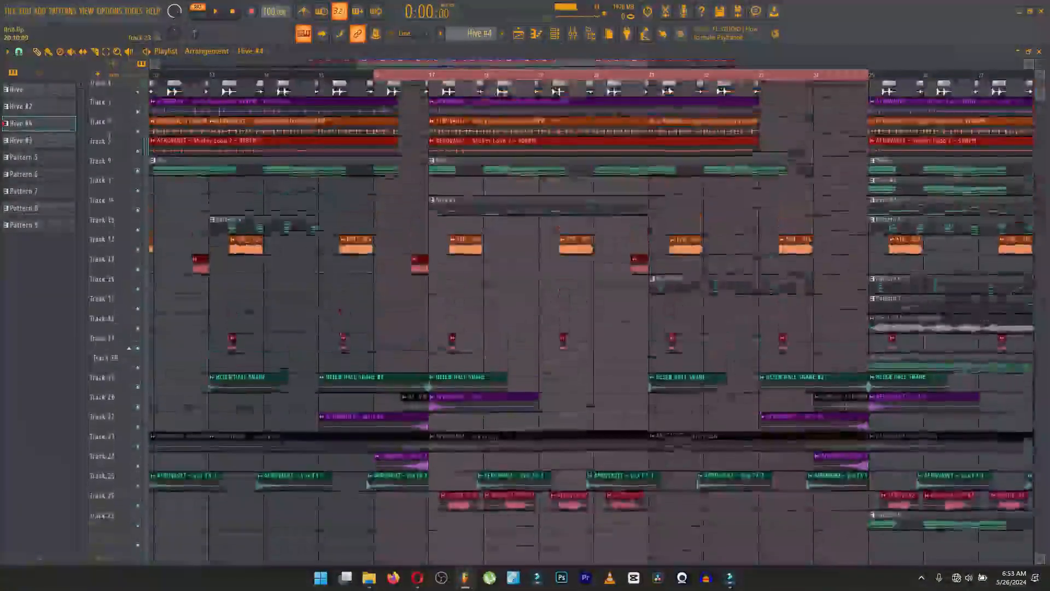
scroll(629, 486, down, 3)
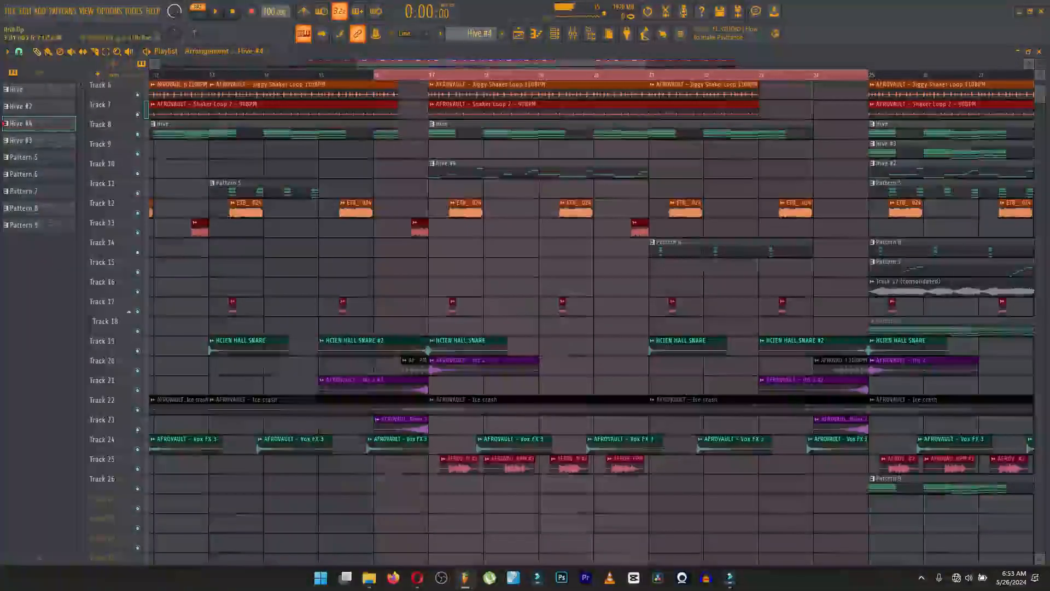
double_click(510, 468)
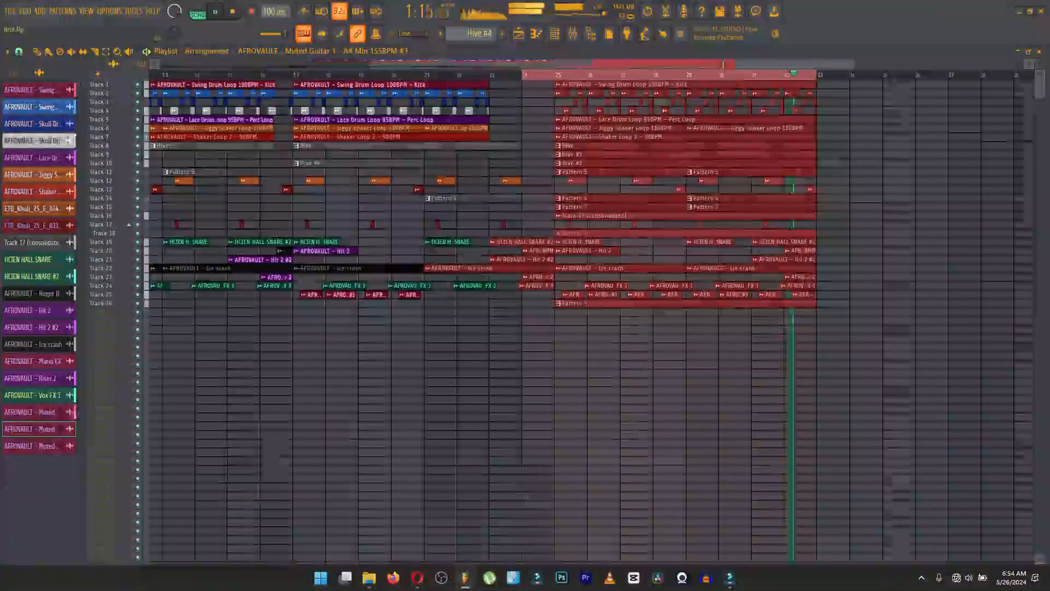
Step: Finish playing the section from bar 24 to bar 33 and enlarge the playlist tracks
key(space)
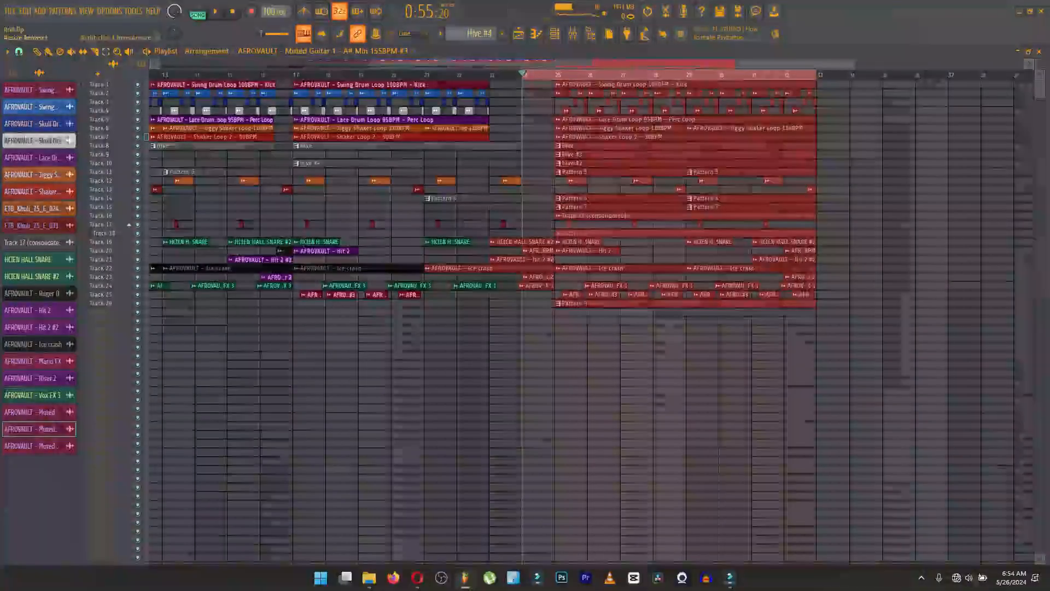
drag(1029, 64, 1029, 77)
scroll(890, 114, down, 3)
scroll(891, 115, up, 2)
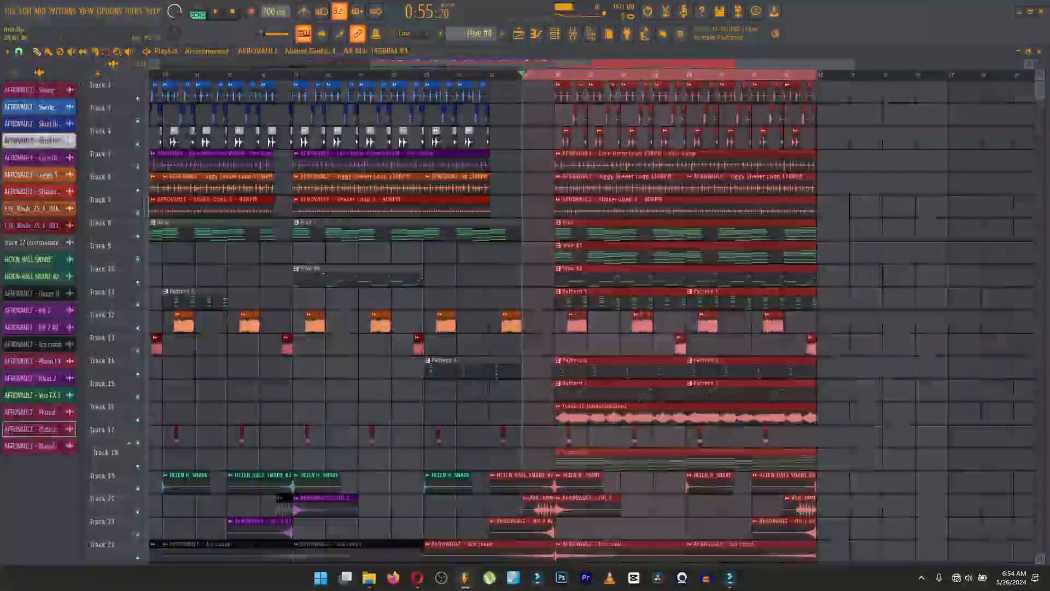
Step: Inspect the full melody of the Hive #2 pattern on Track 10 and close its piano roll
double_click(684, 279)
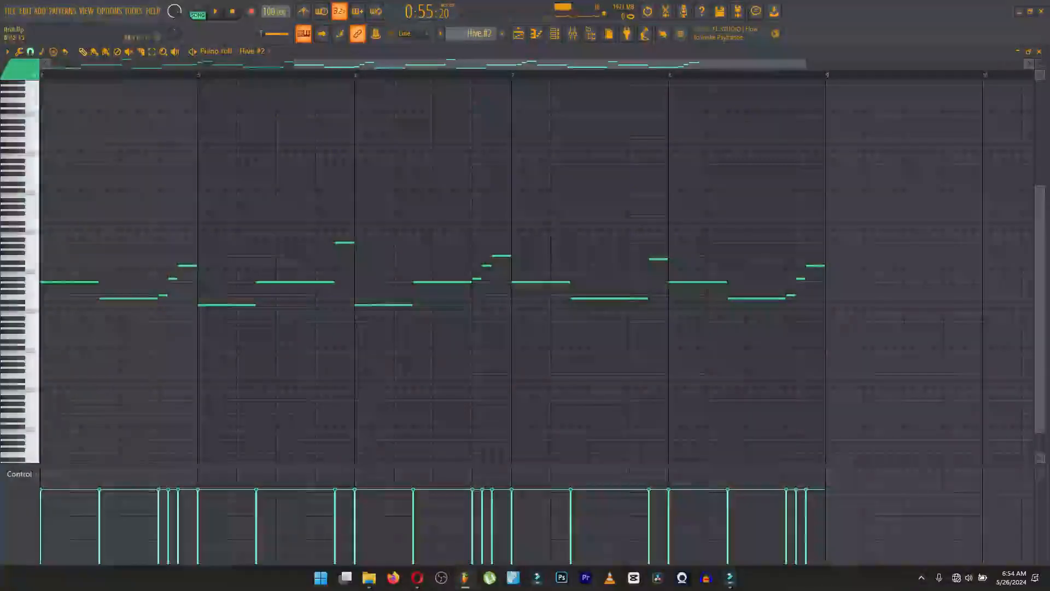
drag(294, 64, 51, 64)
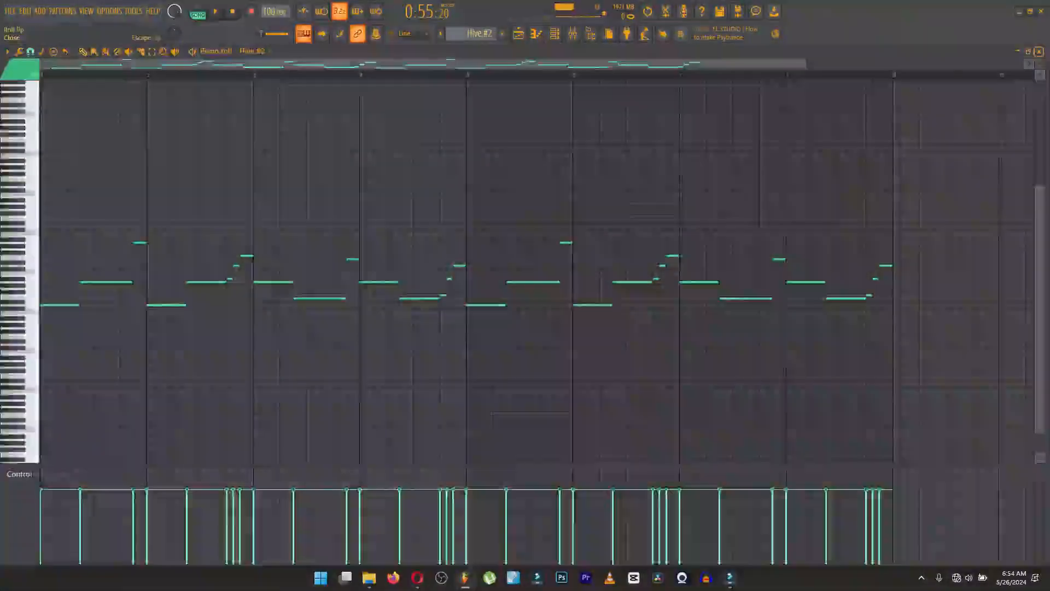
click(1040, 52)
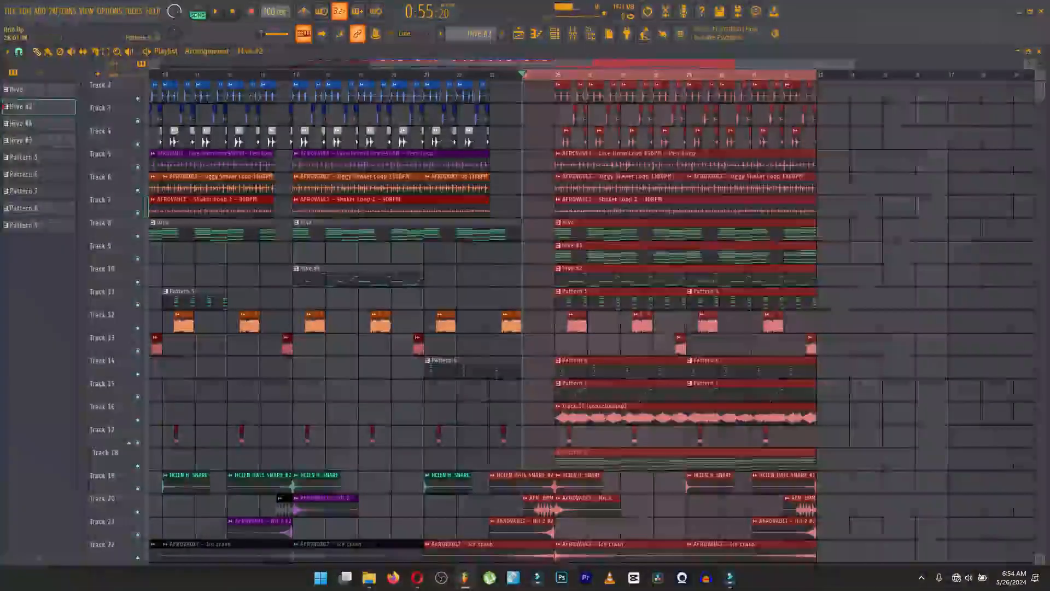
Step: Play Pattern 5 from Track 11 in the piano roll and view its chord stabs from the start
double_click(581, 302)
key(space)
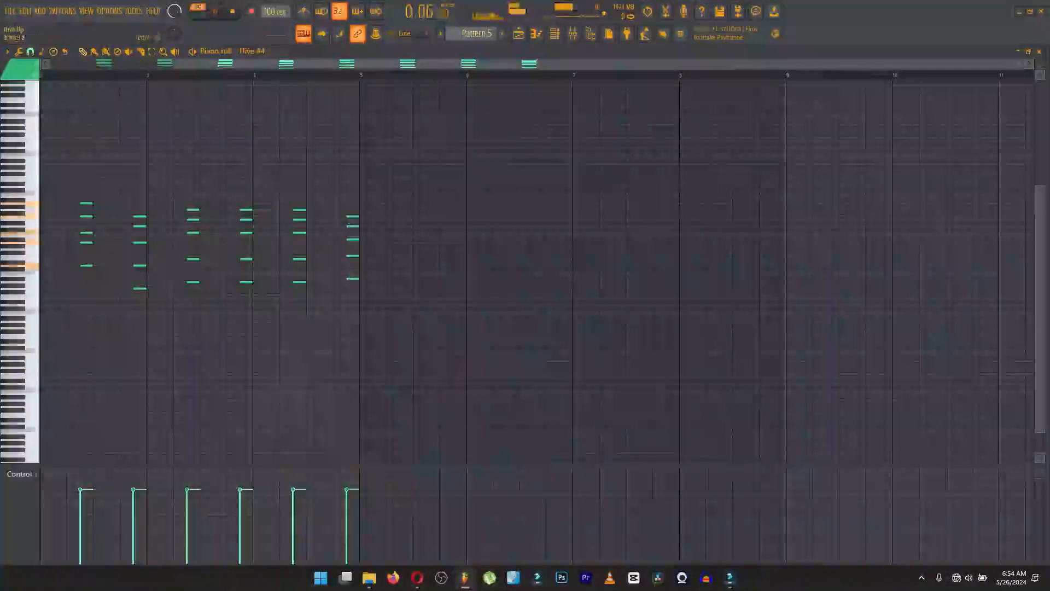
drag(172, 64, 51, 64)
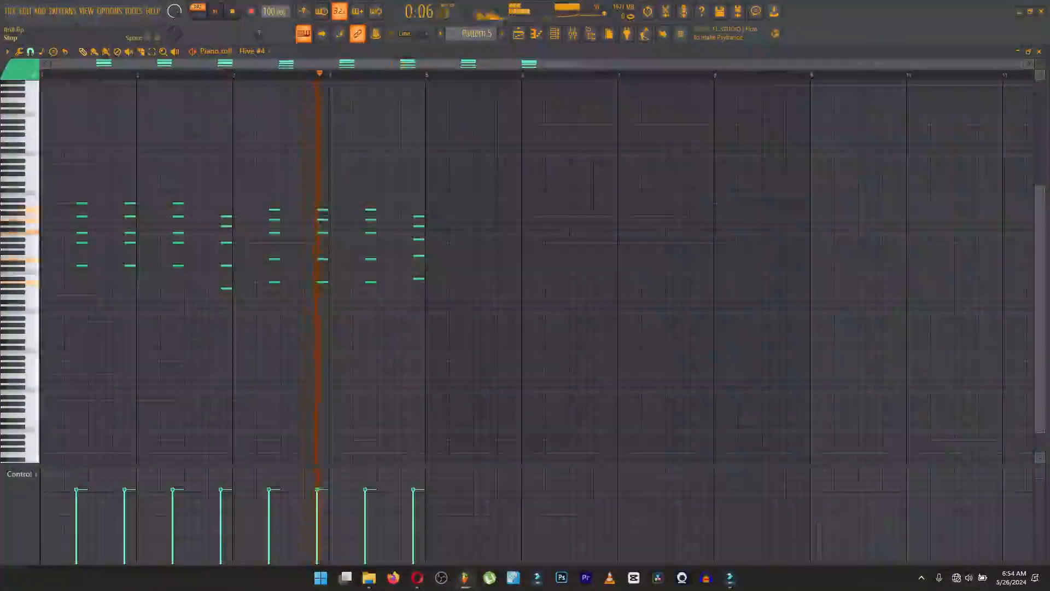
Step: Stop the pattern and inspect the third effect and Fruity Parametric EQ 2 on the Hive #4 mixer insert
key(F9)
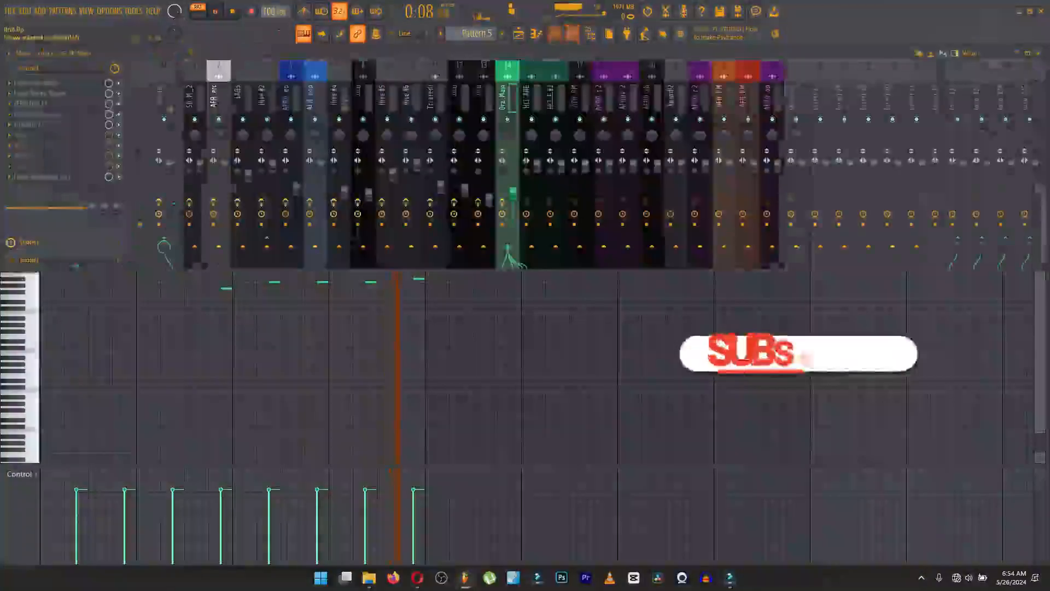
key(space)
click(233, 11)
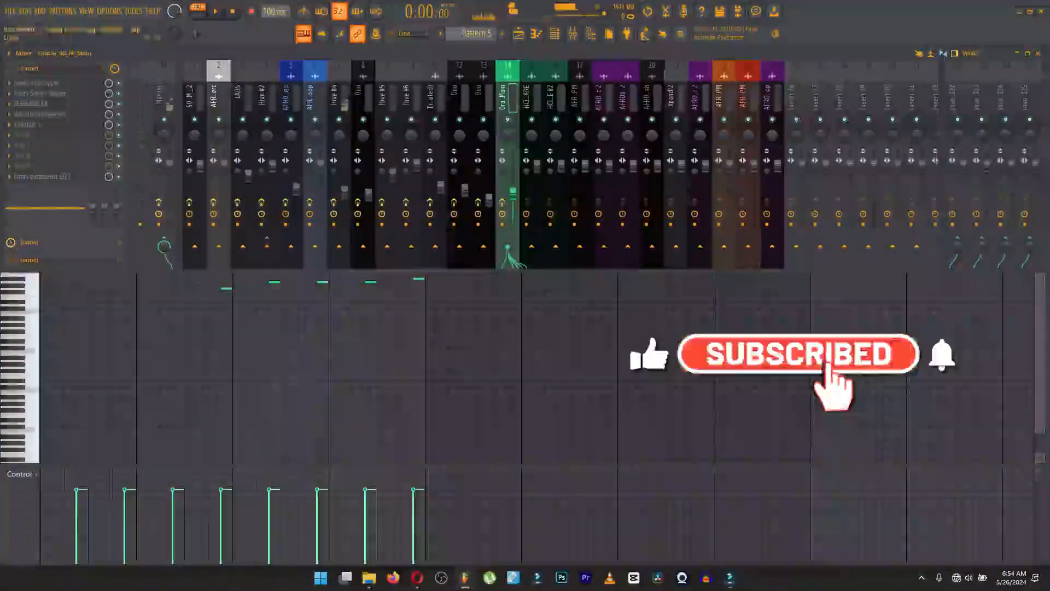
click(339, 98)
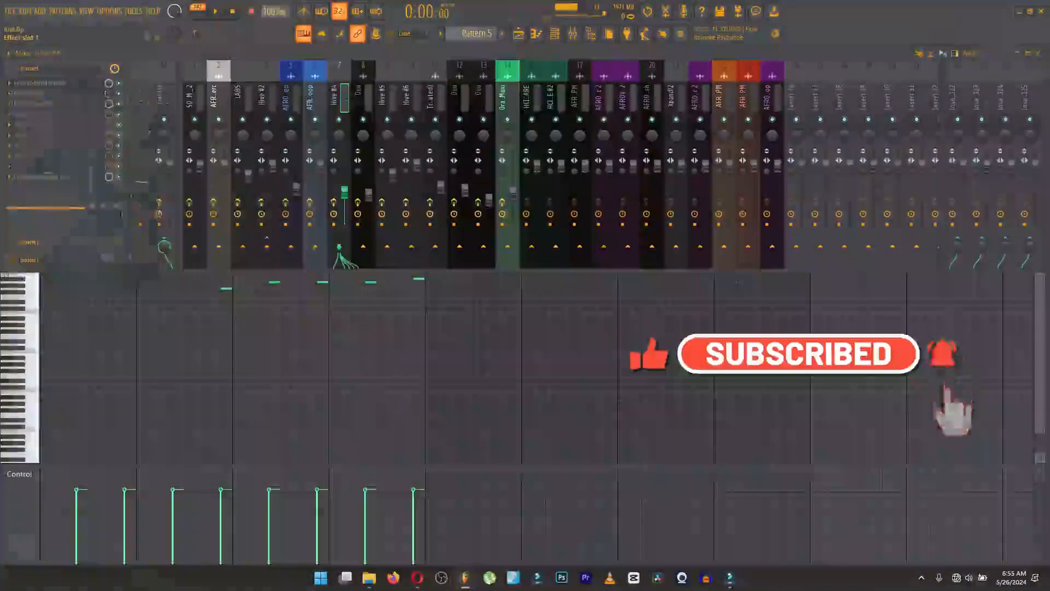
click(34, 104)
click(34, 104)
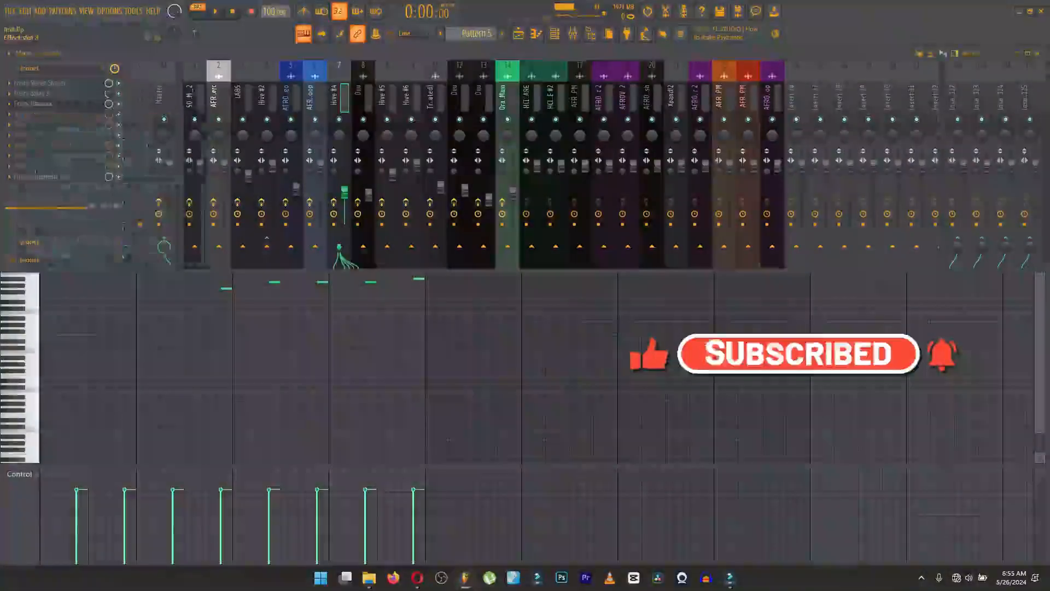
click(41, 177)
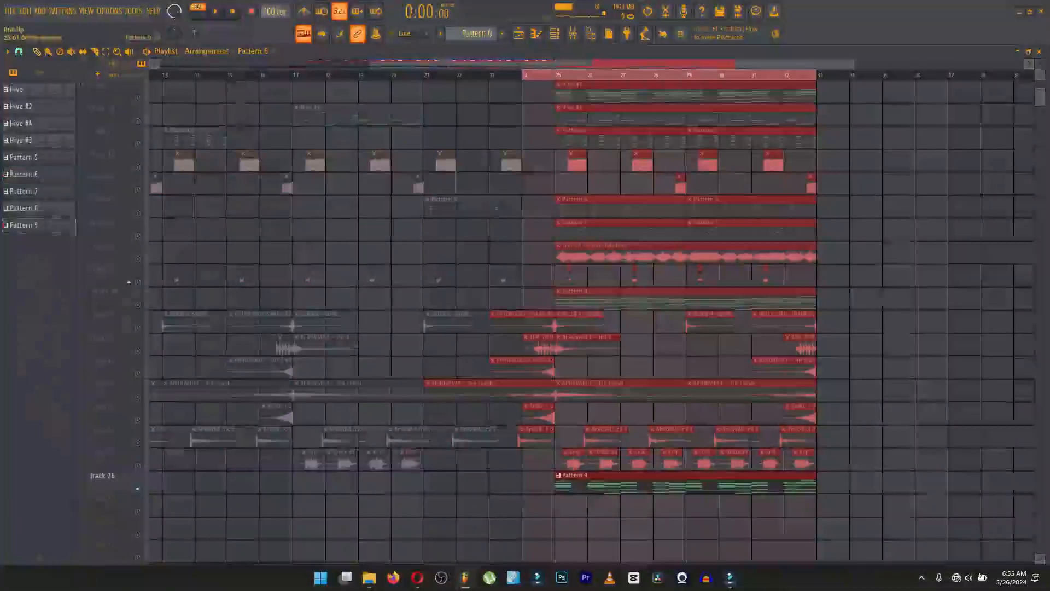
Step: Select Pattern 9, play it with the Classic Vibes FG channel soloed in the channel rack, and unsolo the channel
click(5, 225)
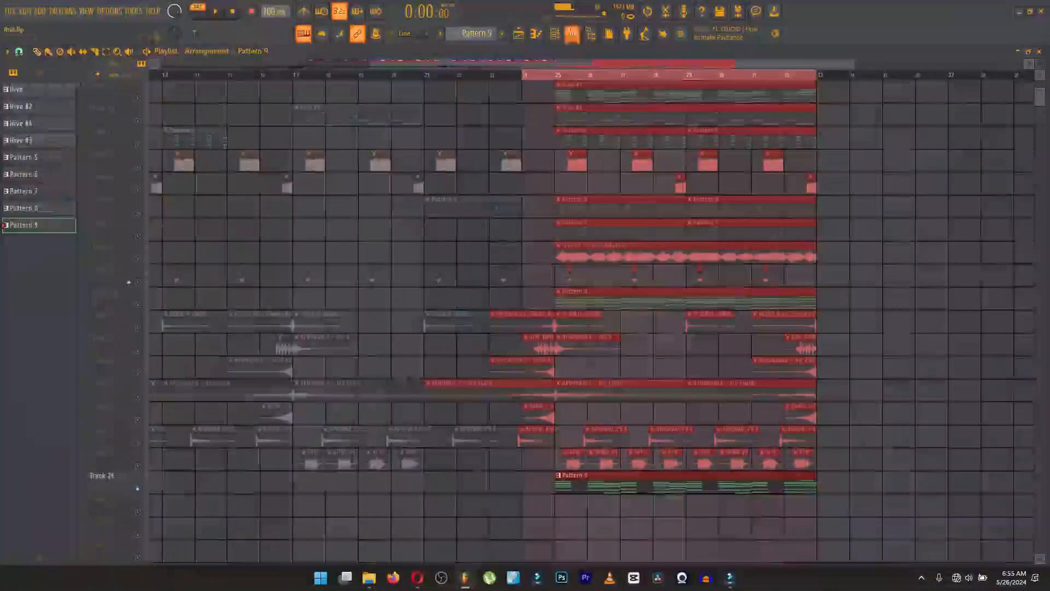
click(573, 34)
right_click(73, 195)
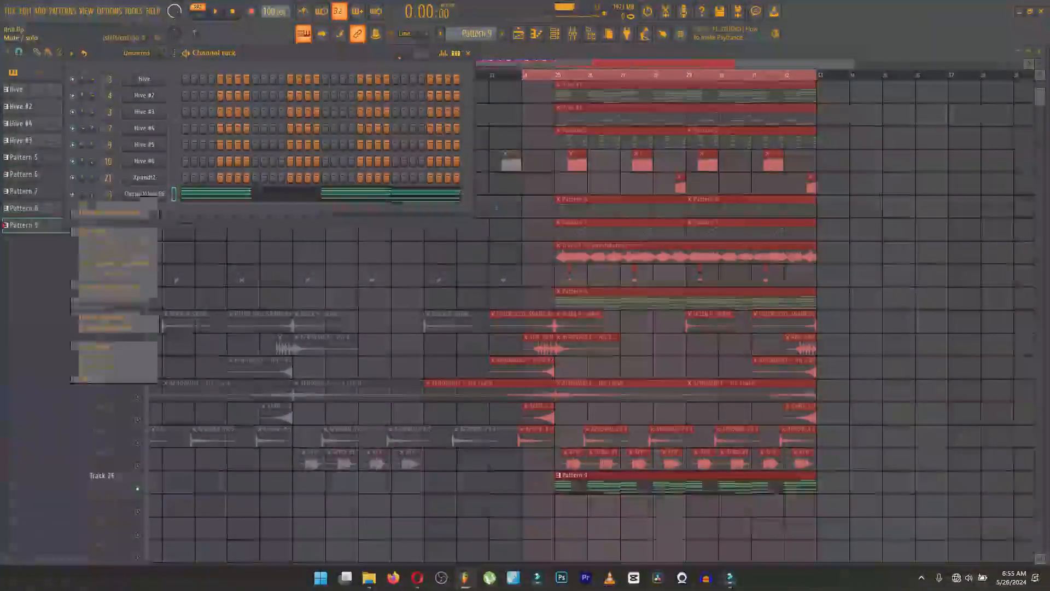
click(88, 201)
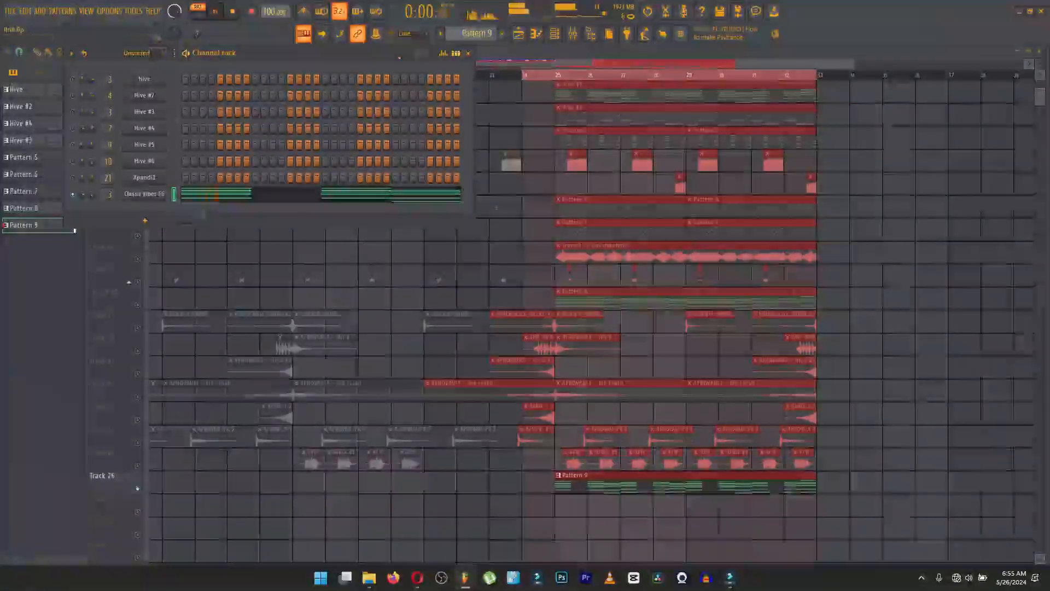
right_click(73, 194)
click(88, 201)
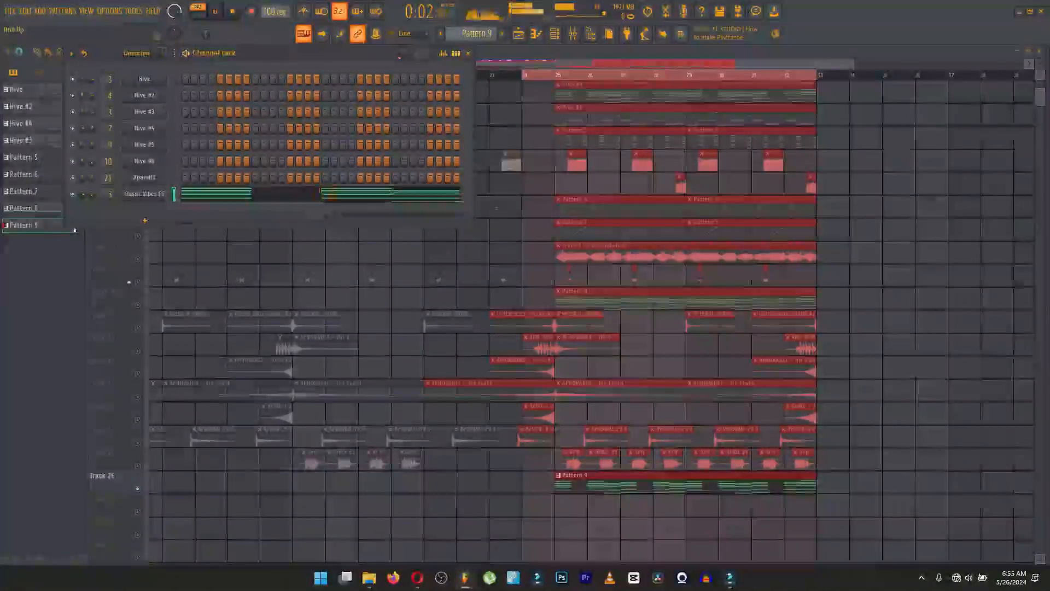
Step: Inspect the Classic Vibes FG channel's notes in Pattern 9, its synth settings and the synth's preset list
click(307, 195)
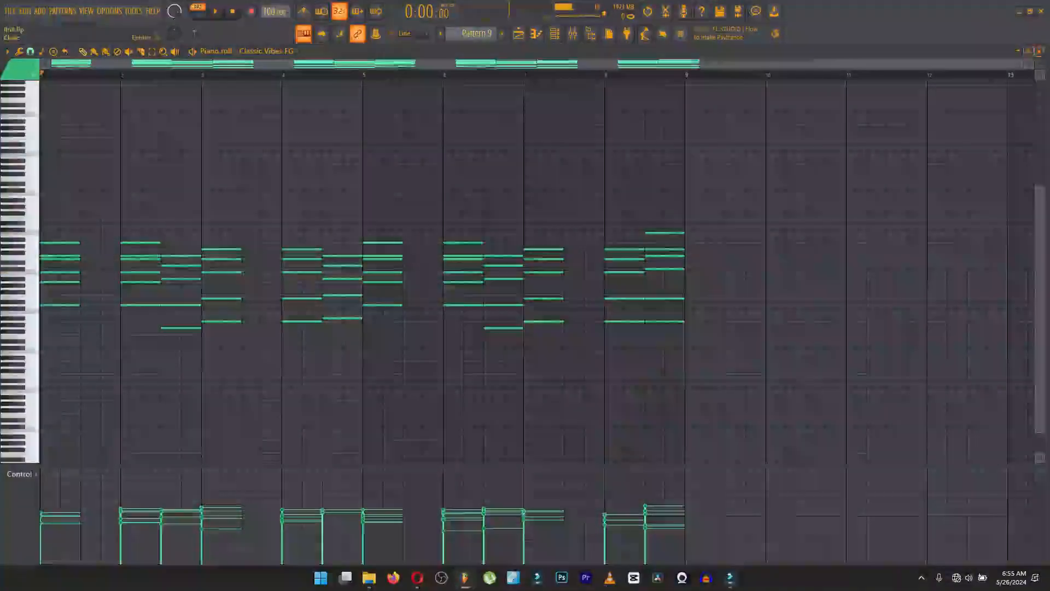
click(1039, 51)
click(144, 194)
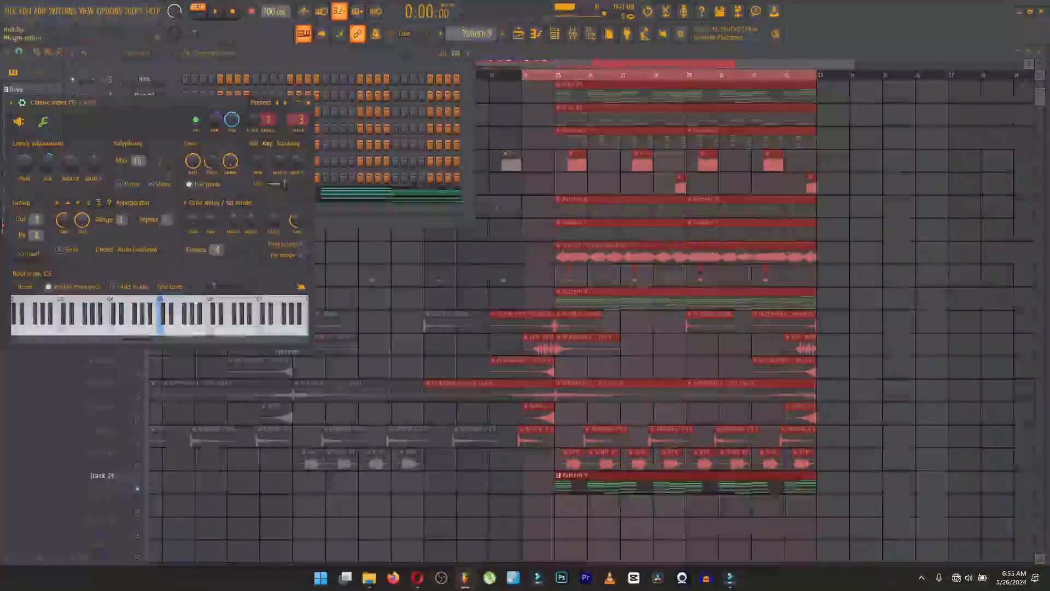
click(19, 121)
click(436, 102)
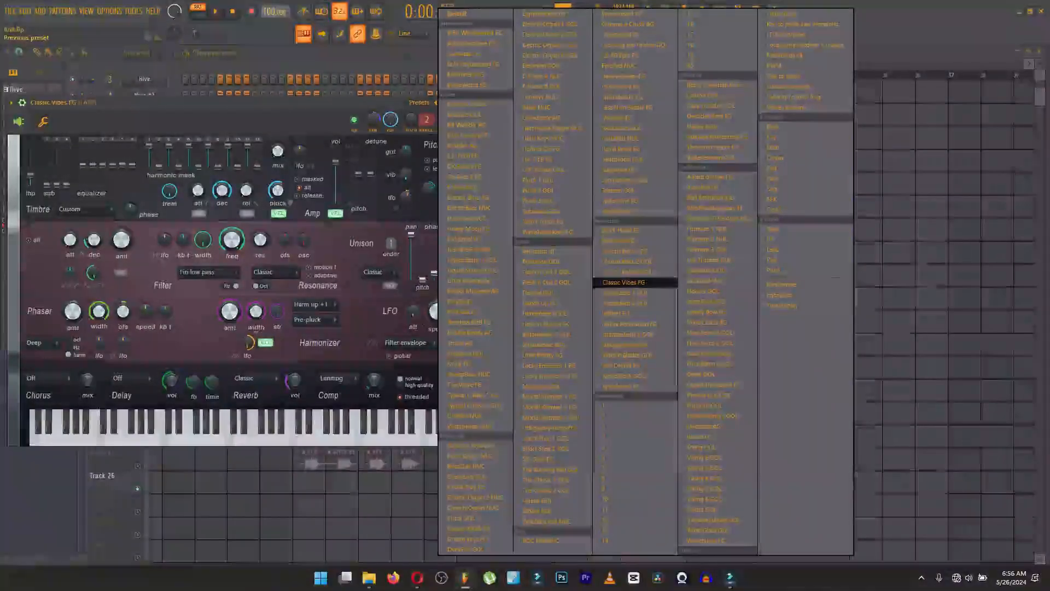
click(637, 4)
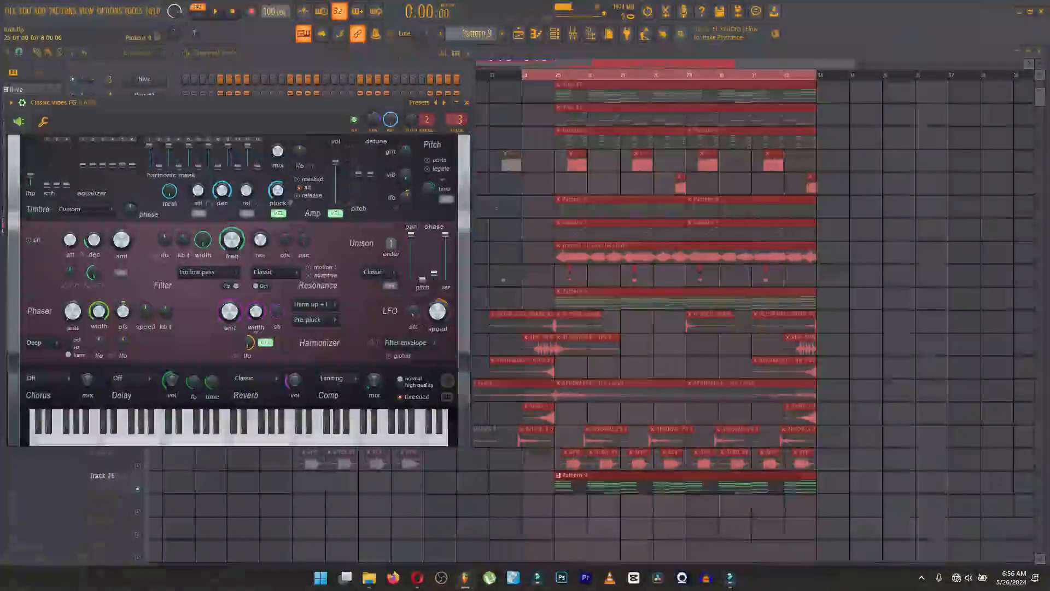
scroll(619, 274, up, 3)
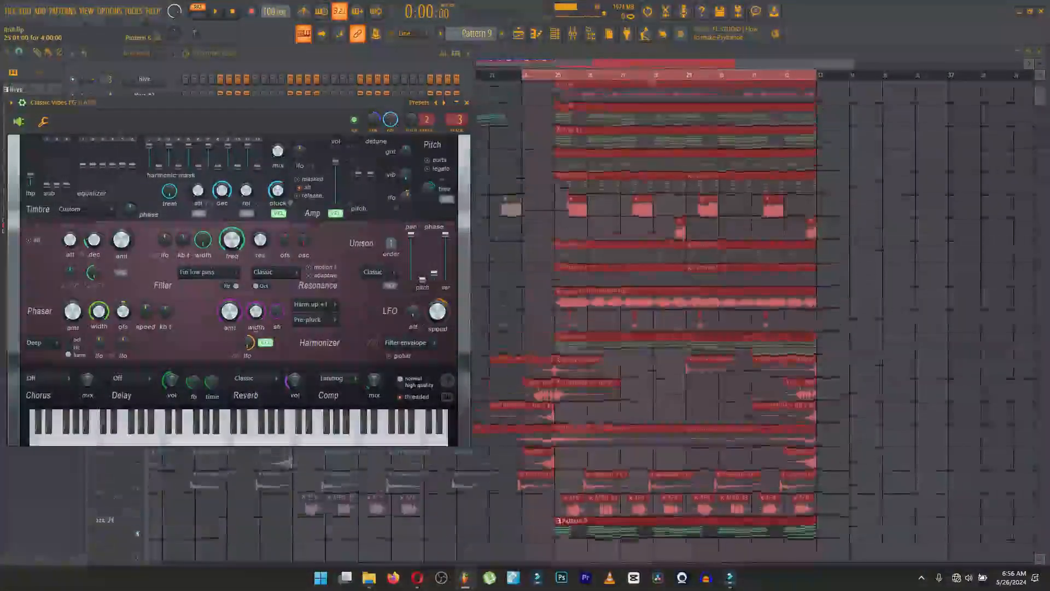
scroll(646, 328, down, 2)
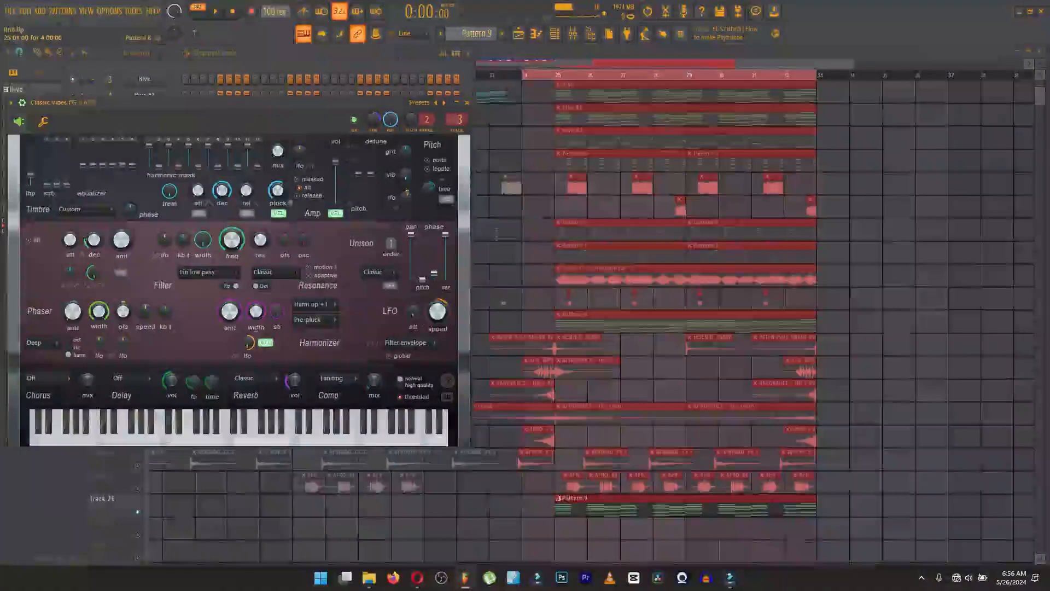
Step: Play Pattern 7, view its Hive #6 notes in the piano roll, and inspect the preset loaded in that channel's synth
ctrl+click(857, 298)
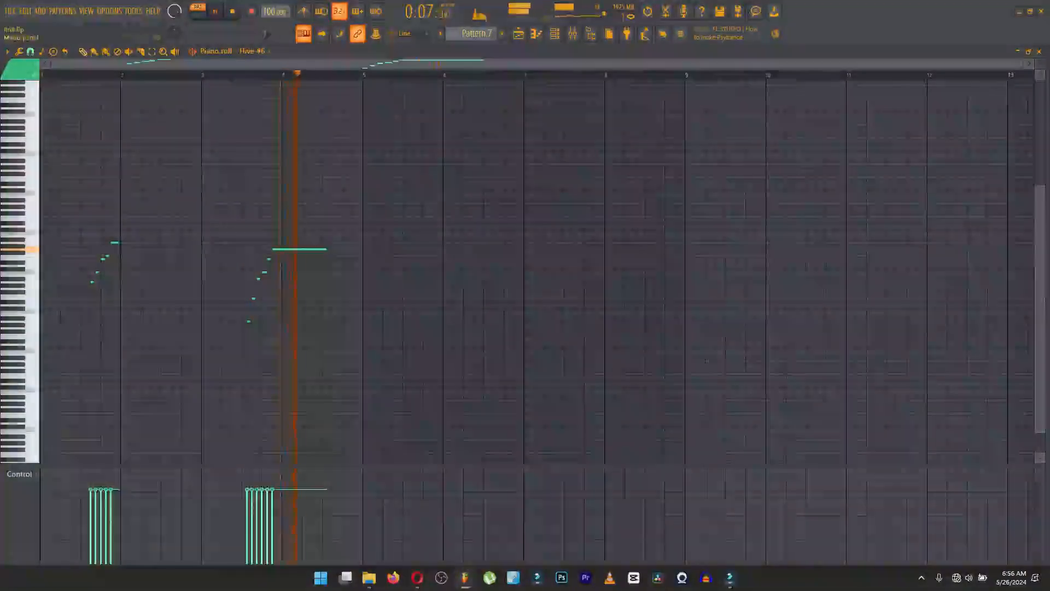
click(40, 11)
mouse_move(25, 11)
click(57, 25)
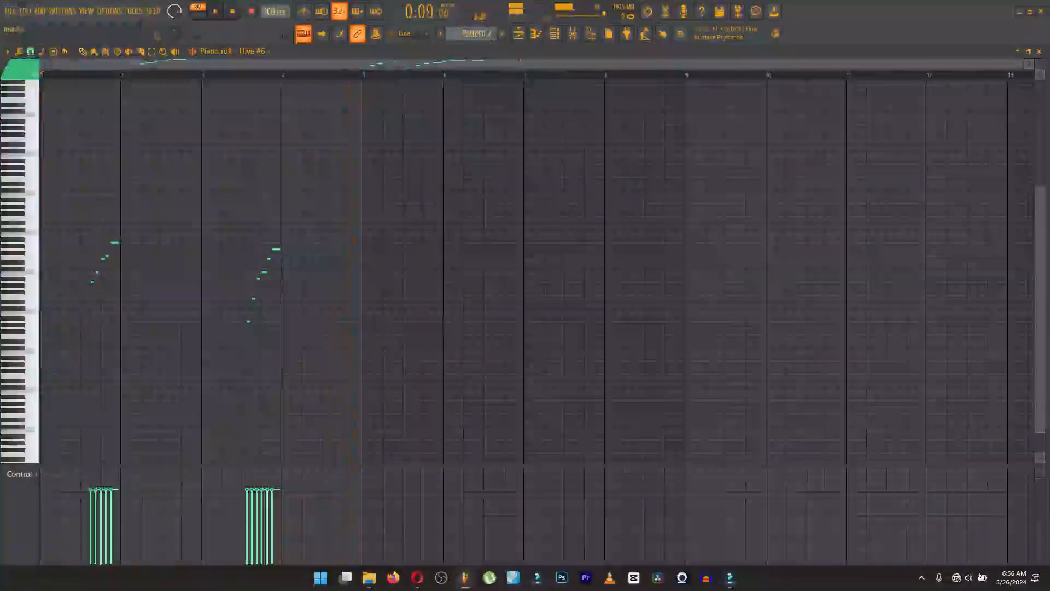
key(F6)
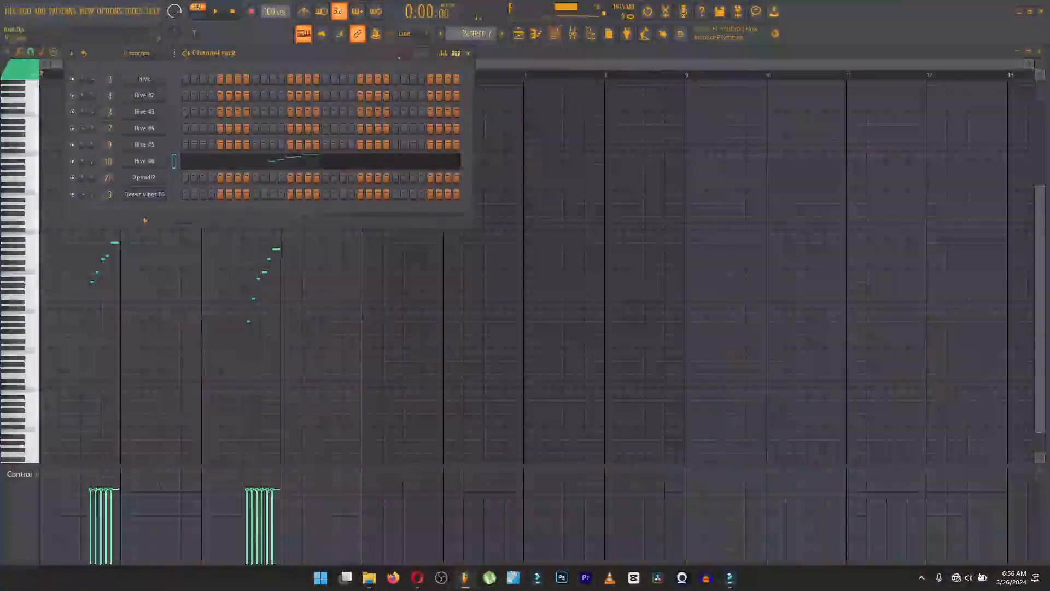
click(144, 161)
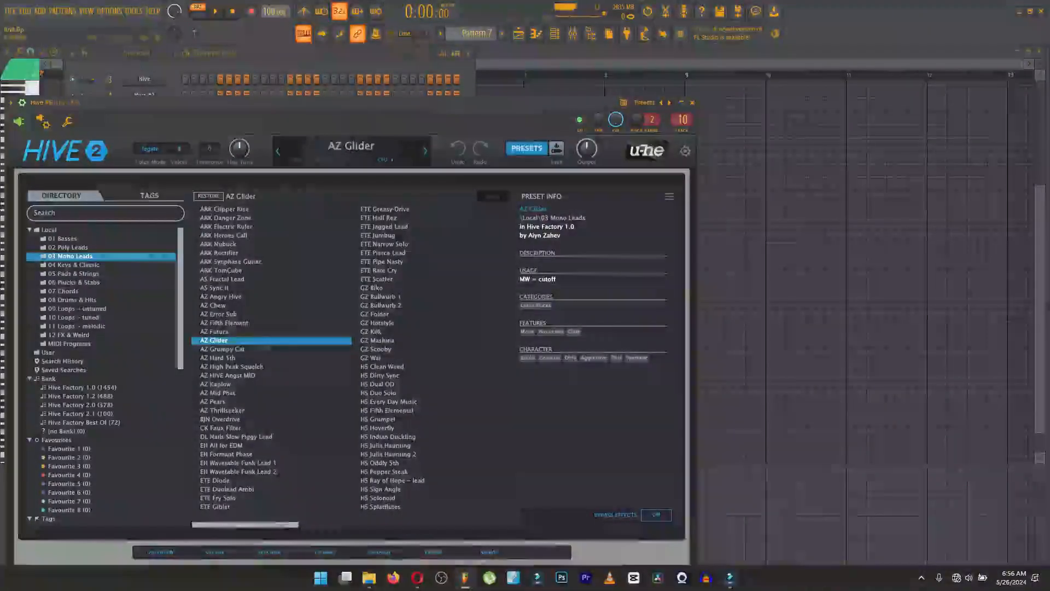
Step: Inspect the first three effects on the Hive #6 mixer insert, including Fruity PanOMatic
key(F9)
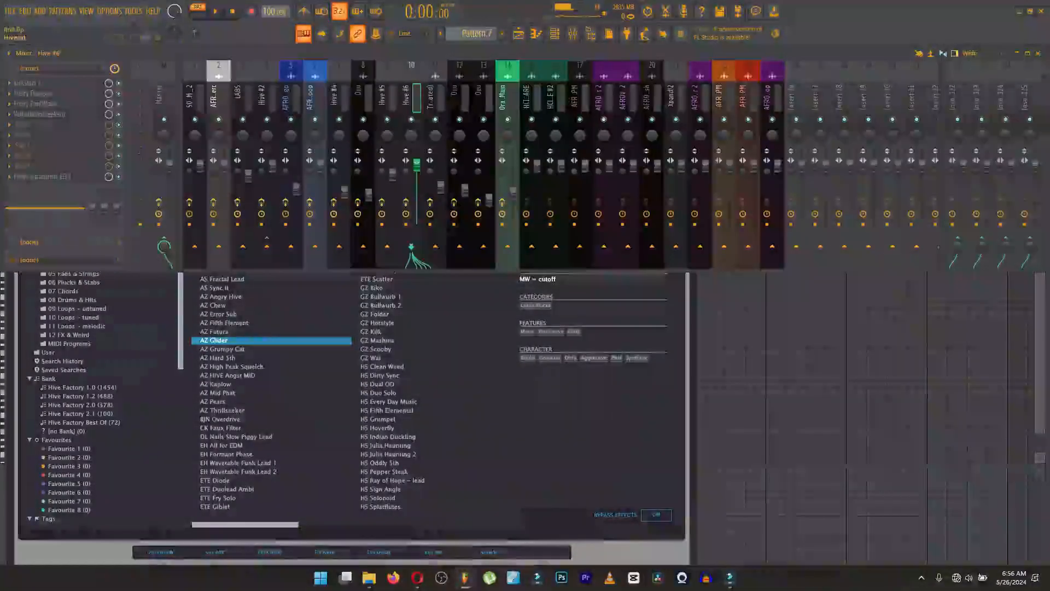
click(38, 83)
click(38, 83)
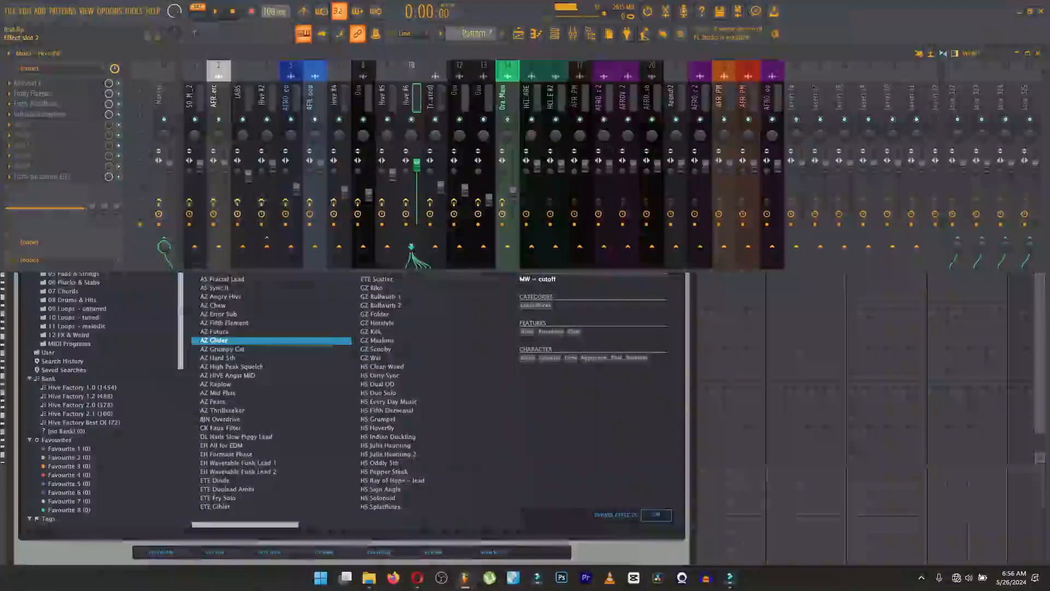
click(38, 94)
click(39, 93)
click(39, 104)
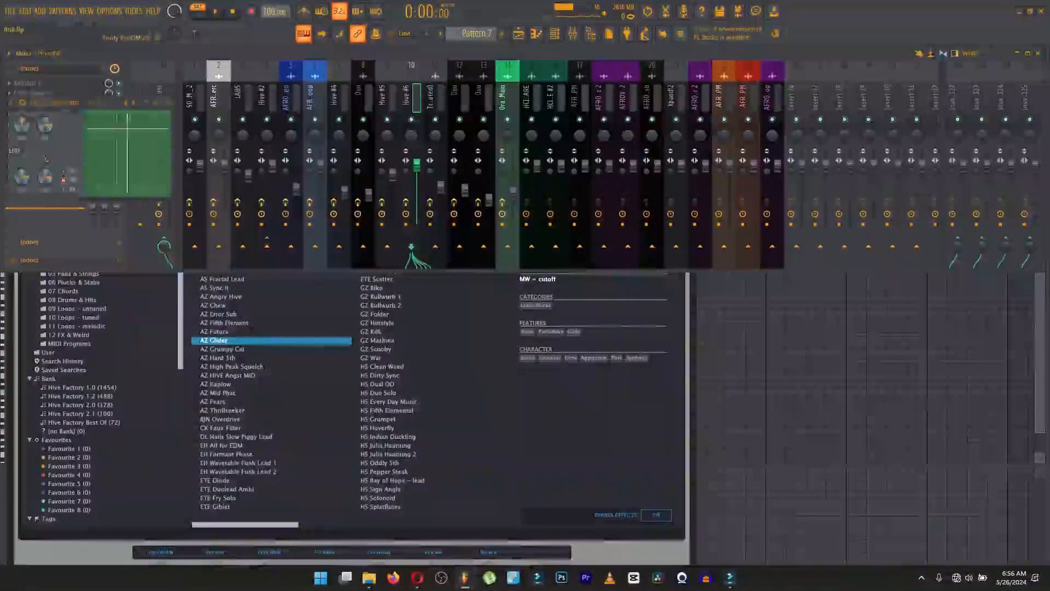
drag(39, 103, 36, 141)
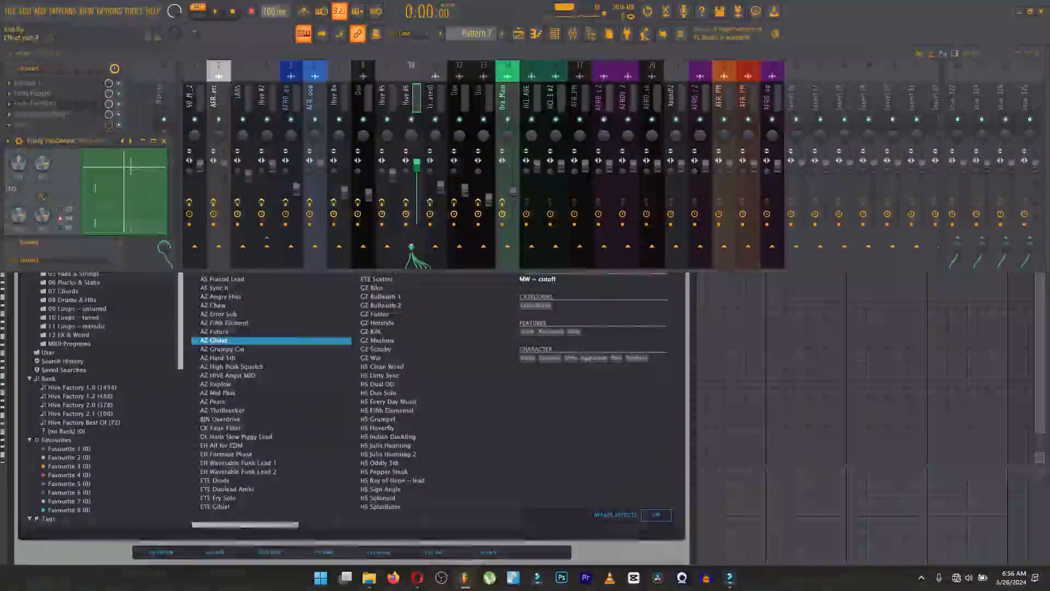
Step: Inspect the settings of ValhallaVintageVerb and Fruity Parametric EQ 2 on the Hive #6 insert, closing each plugin window
click(39, 114)
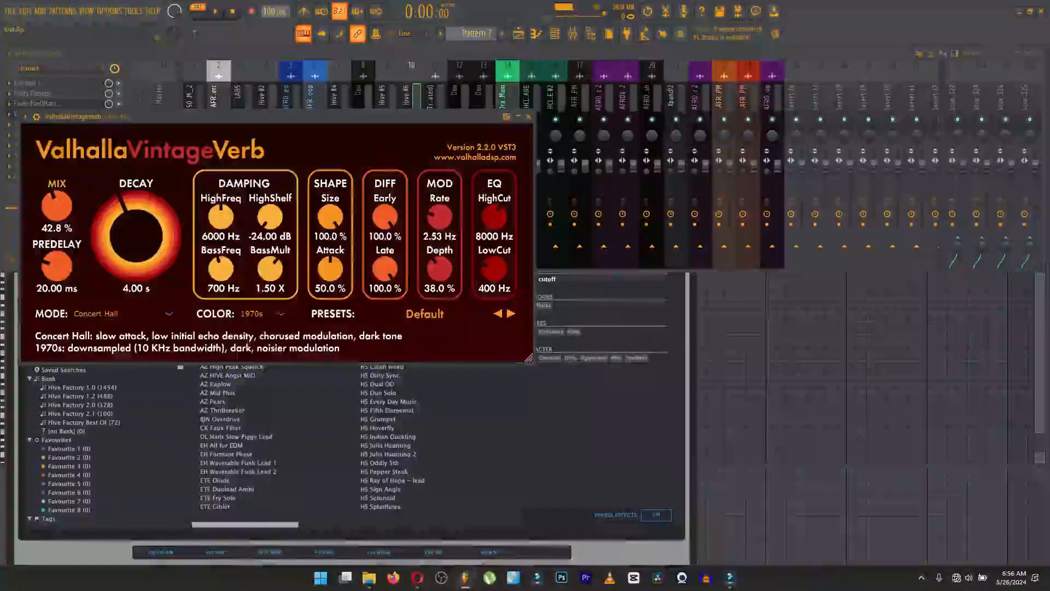
click(529, 116)
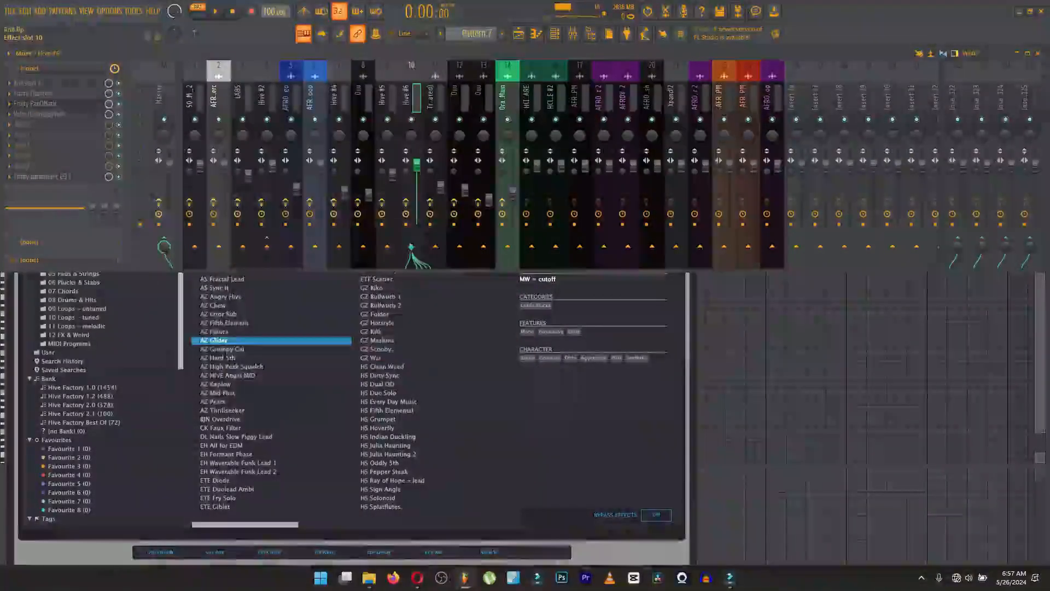
click(42, 177)
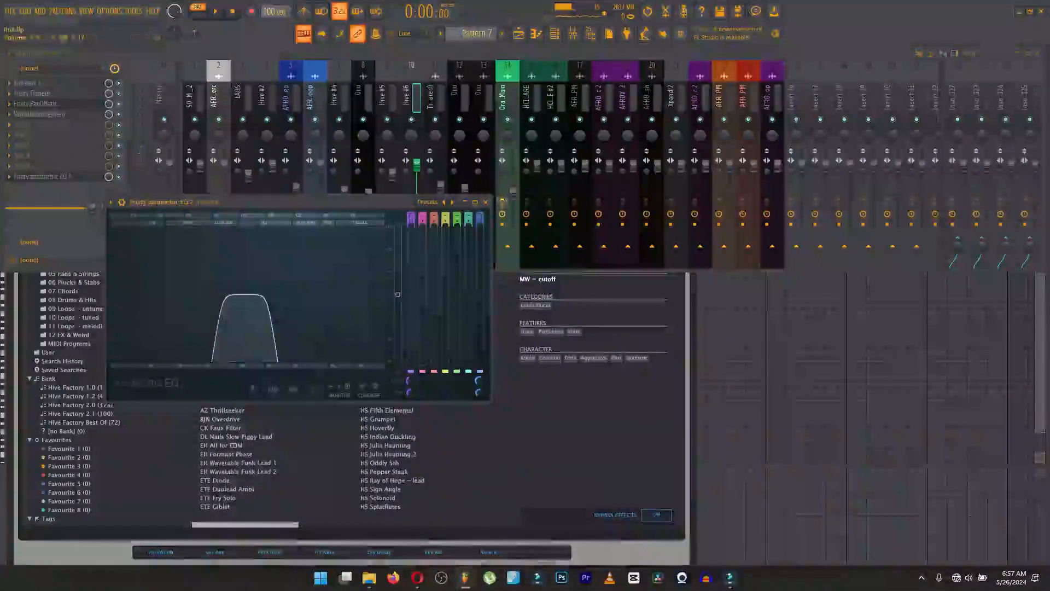
click(486, 203)
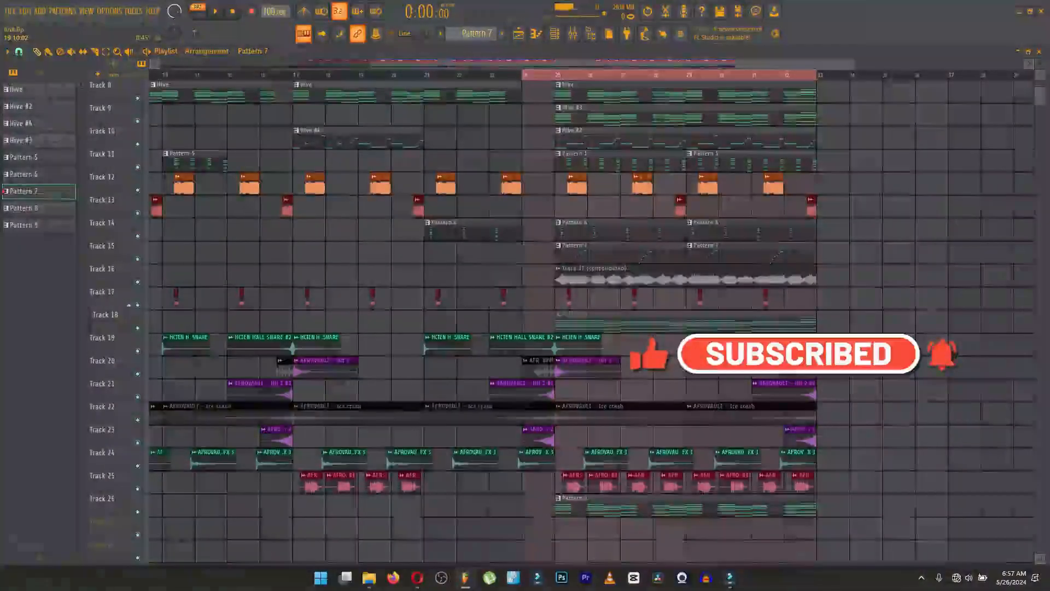
Step: View the full arrangement in the playlist, from the first bar and with all tracks in sight
drag(371, 64, 158, 64)
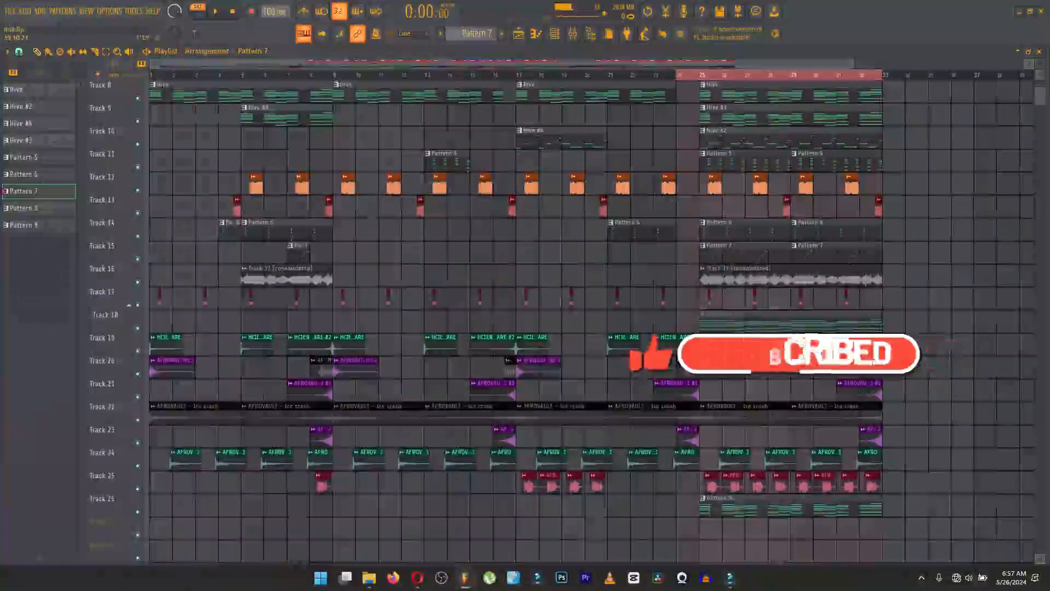
scroll(590, 323, up, 5)
scroll(591, 322, down, 4)
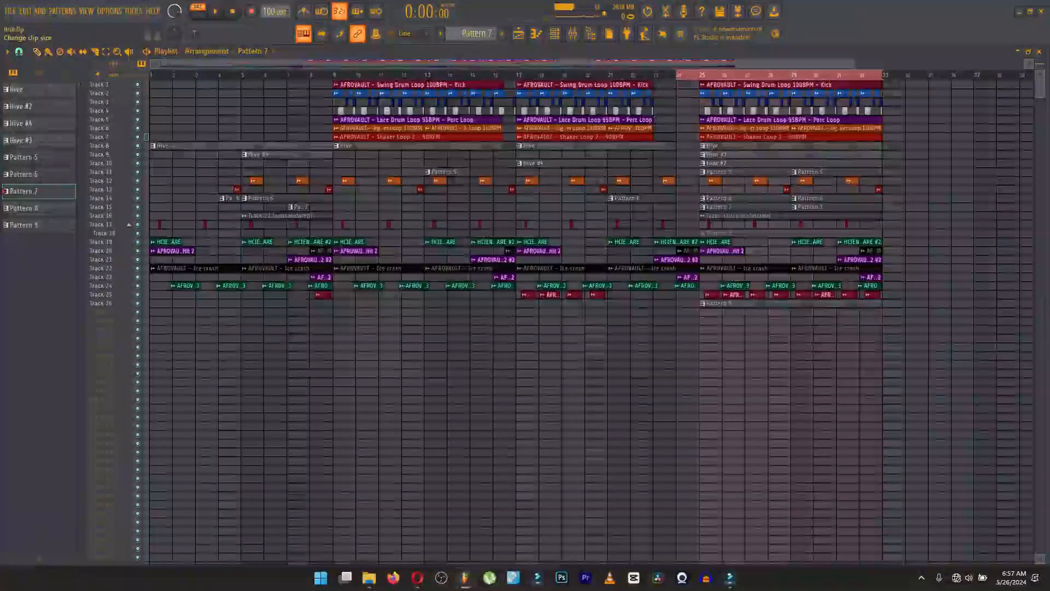